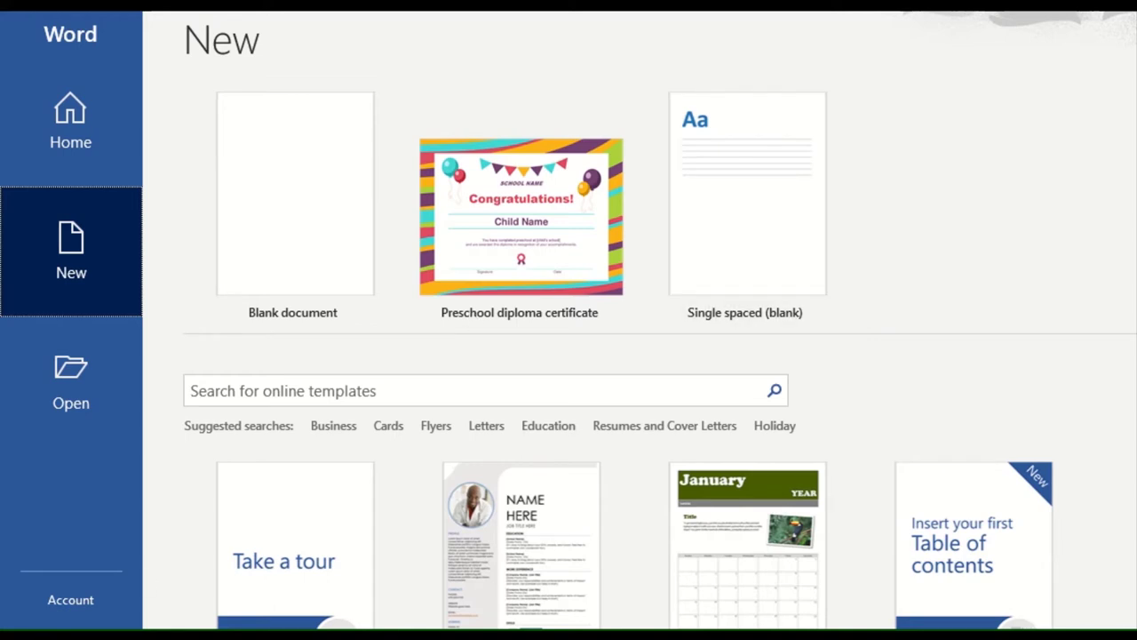
Launch Word from the Start menu and create a new blank document
key("super")
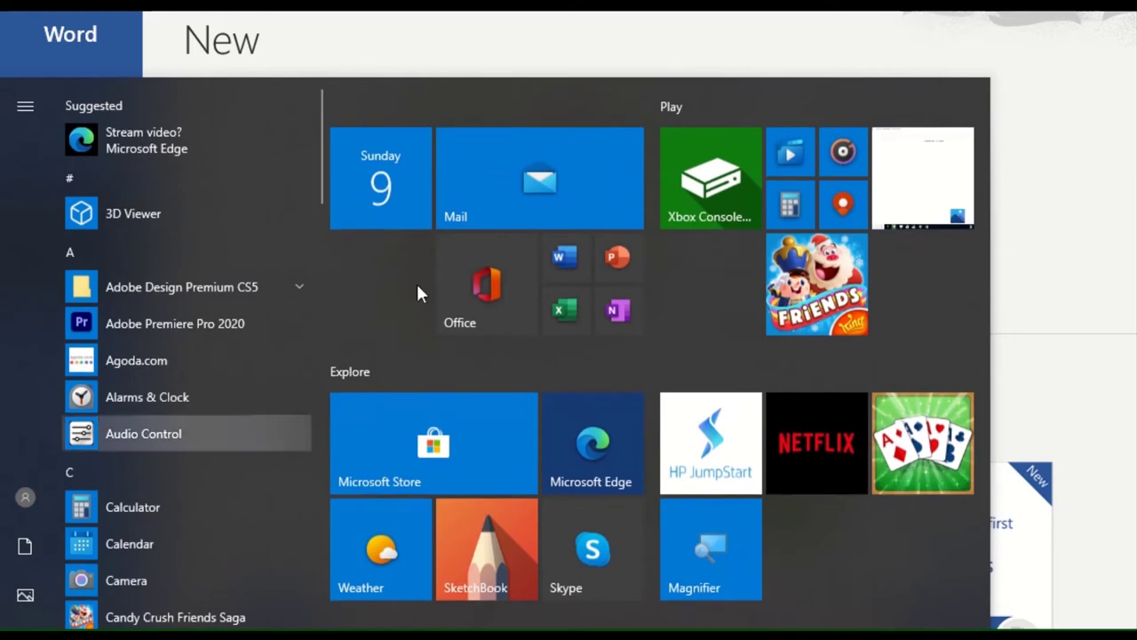
left_click(563, 256)
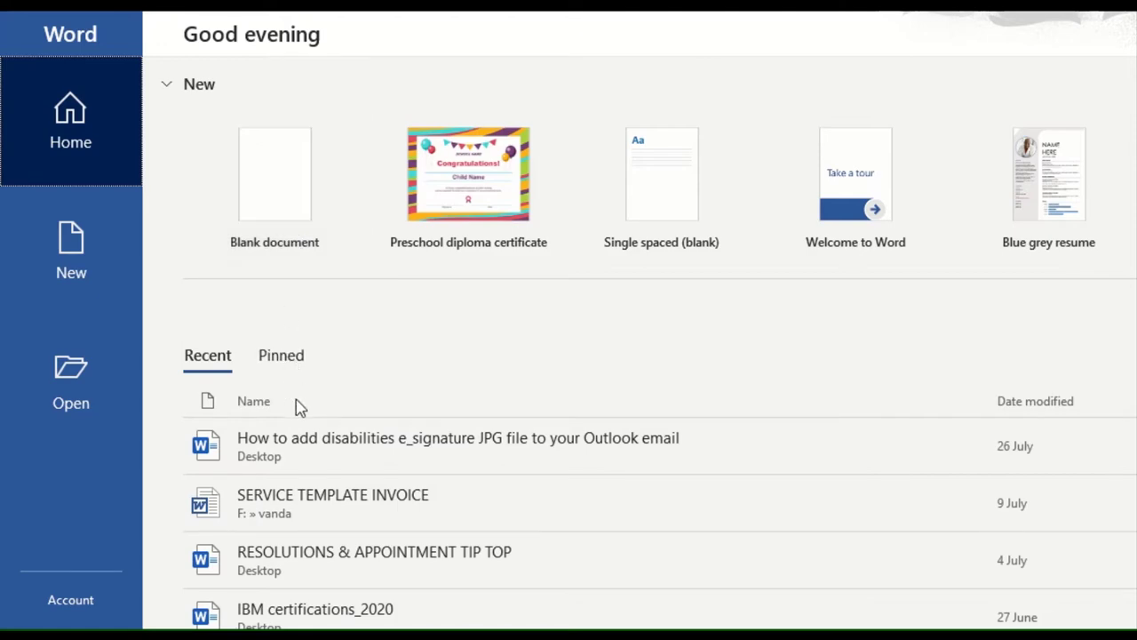
left_click(297, 221)
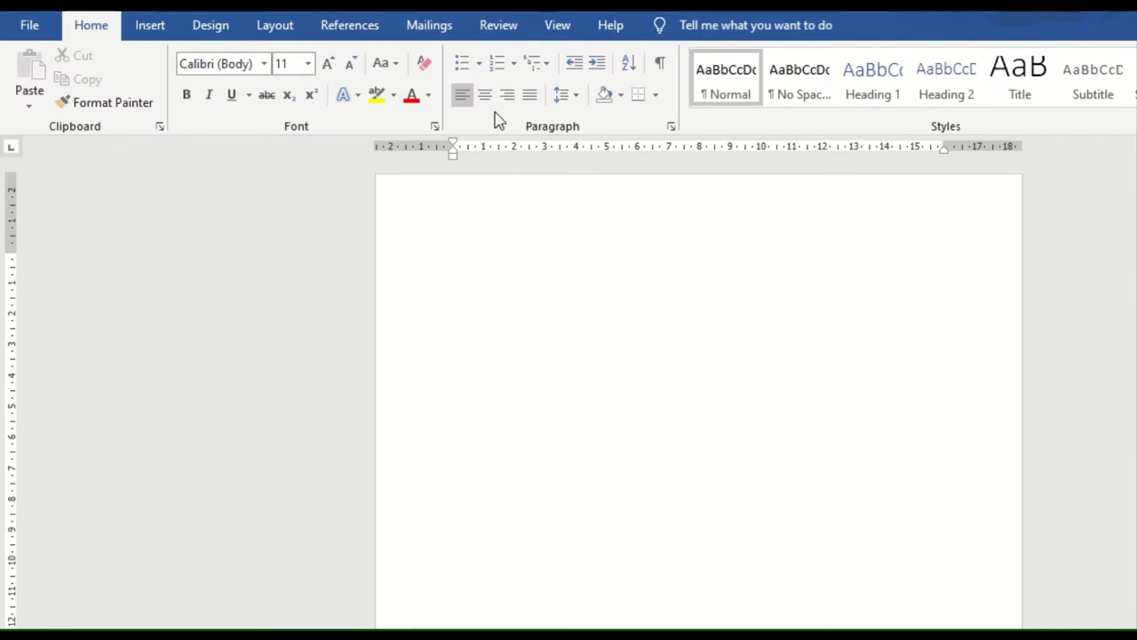
Centre the first line and type a draft RESUME title, then erase it
key("ctrl+e")
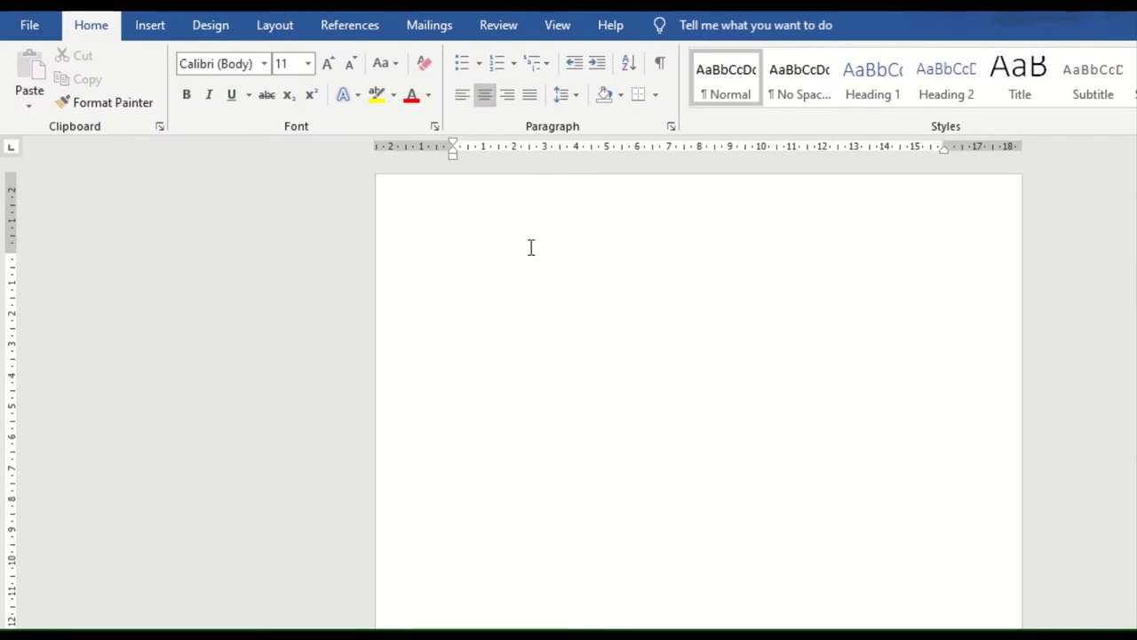
type("RSe")
key("BackSpace")
type("E")
key("BackSpace")
key("BackSpace")
type("ESUME")
key("BackSpace")
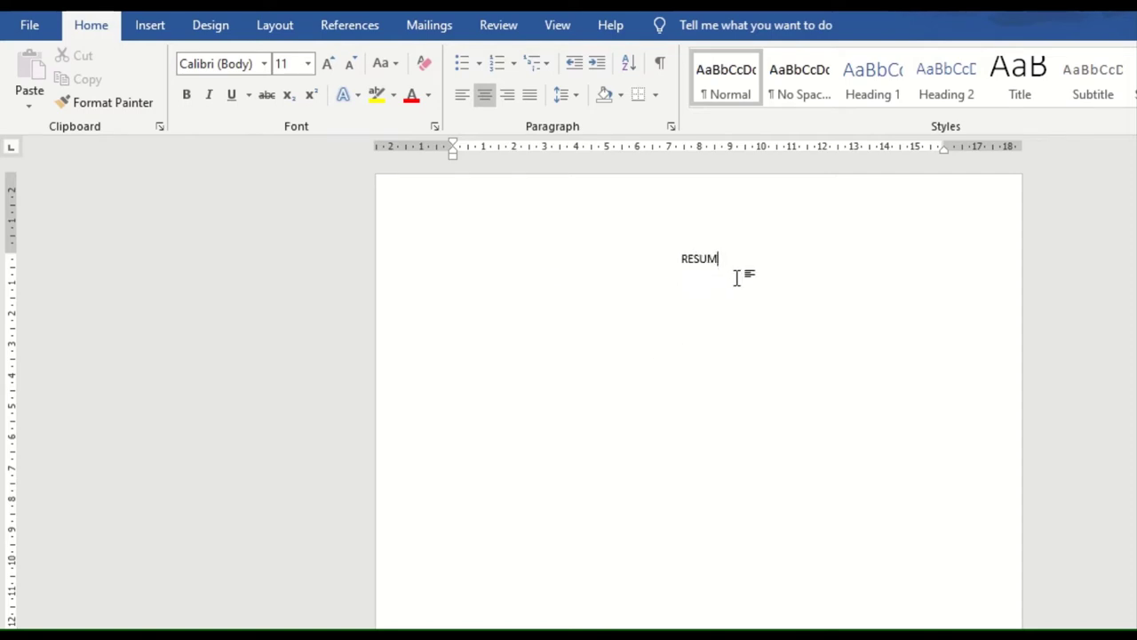
key("BackSpace")
key("BackSpace")
key("BackSpace")
key("BackSpace")
key("ctrl+l")
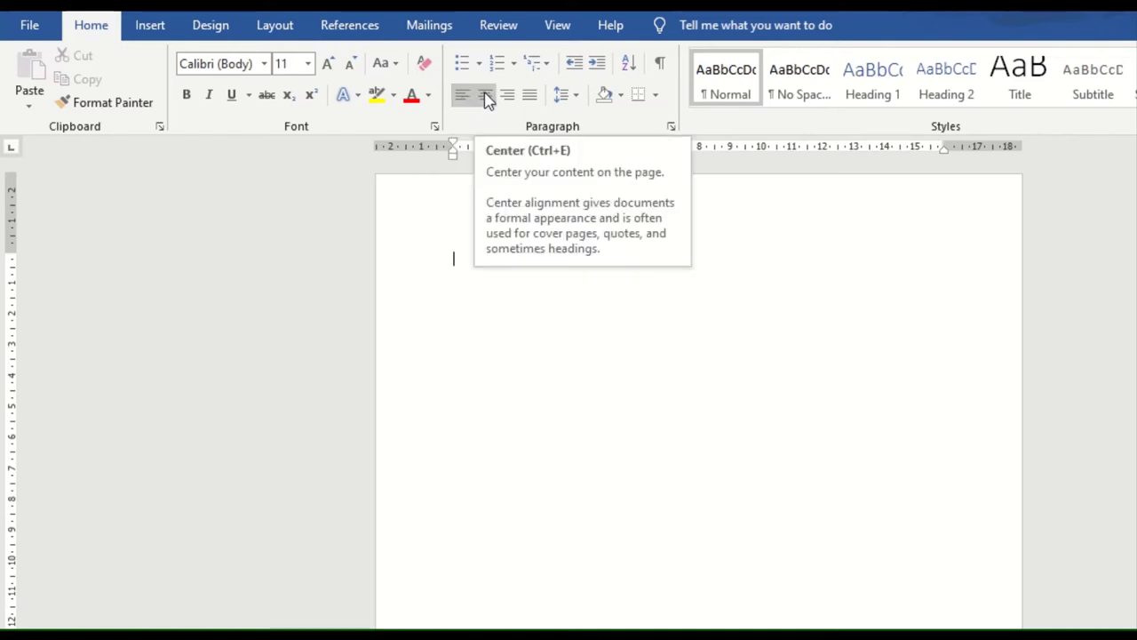
Re-centre the first line, retype the title RESUME and select it
left_click(487, 100)
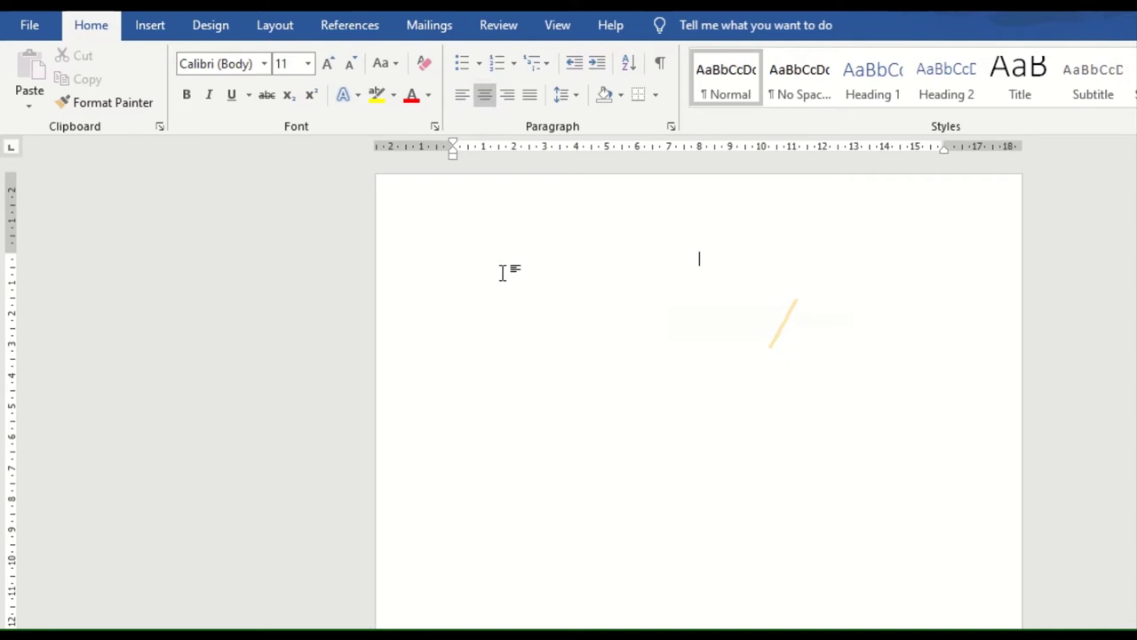
type("rou")
key("BackSpace")
key("BackSpace")
type("RE")
key("BackSpace")
key("BackSpace")
key("BackSpace")
key("BackSpace")
key("BackSpace")
type("RESUME")
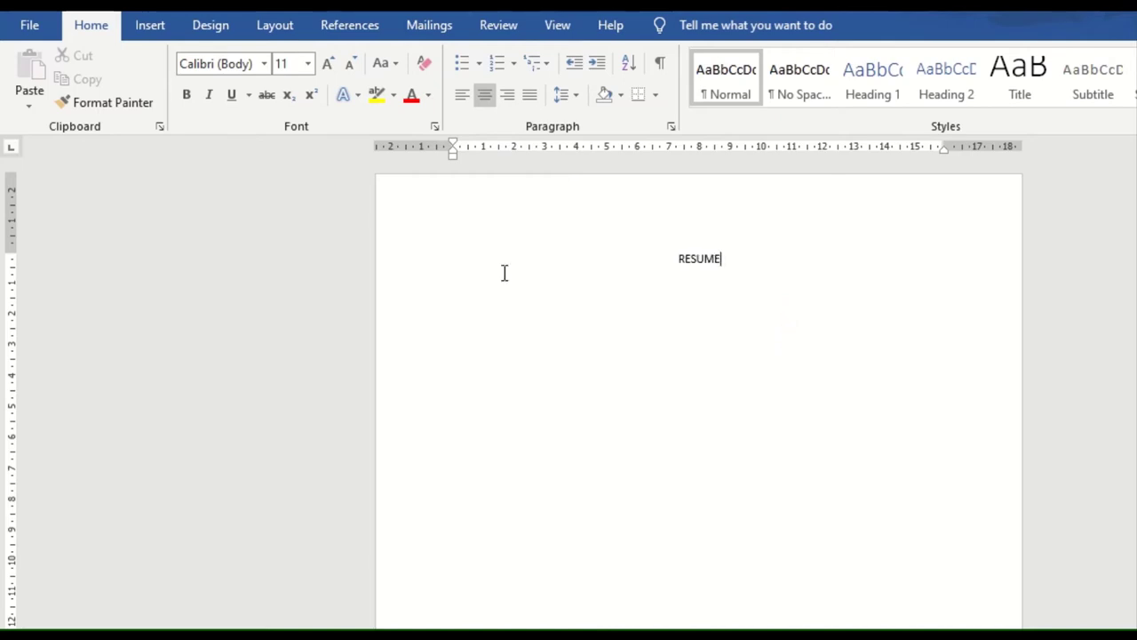
key("ctrl+a")
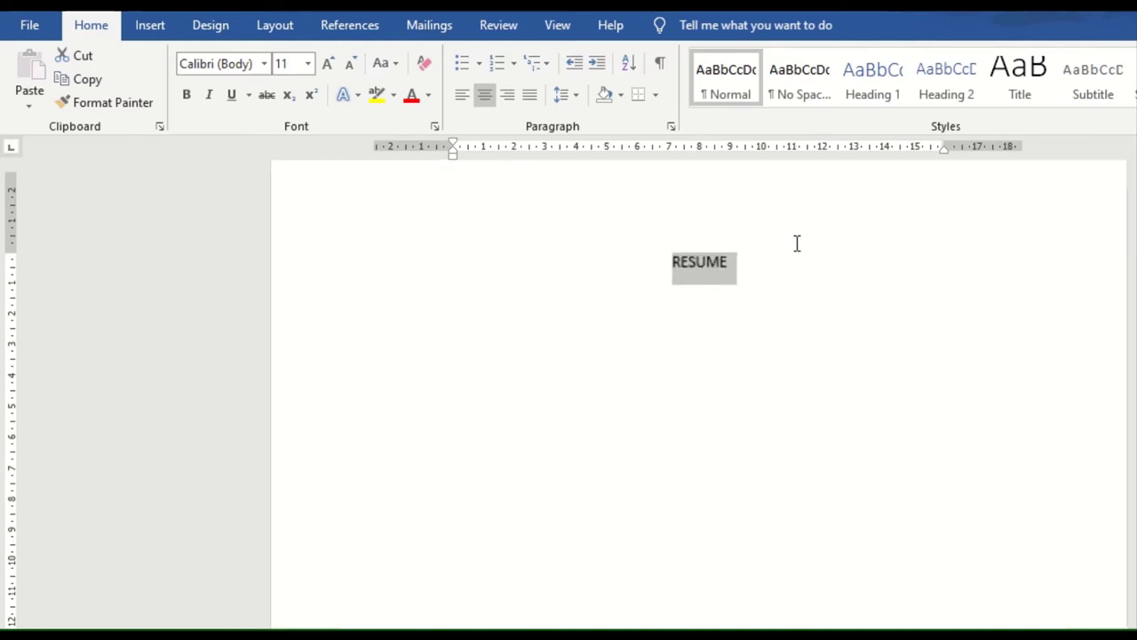
Make RESUME bold and underlined, then add an empty line beneath it
scroll(797, 243, "up", 2, "ctrl")
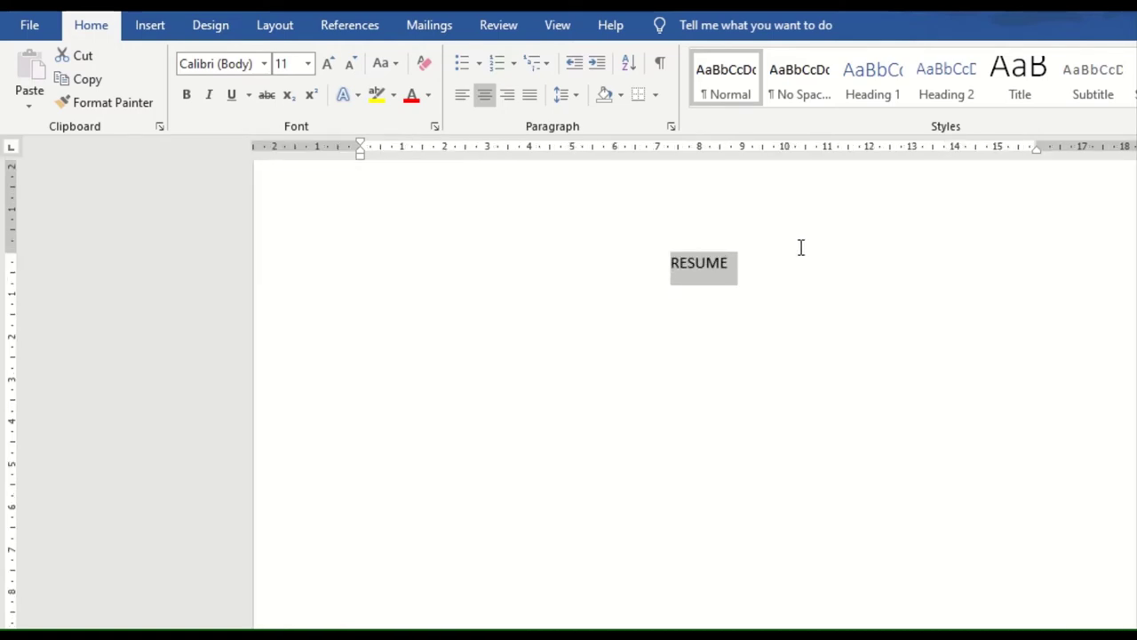
scroll(813, 254, "up", 2, "ctrl")
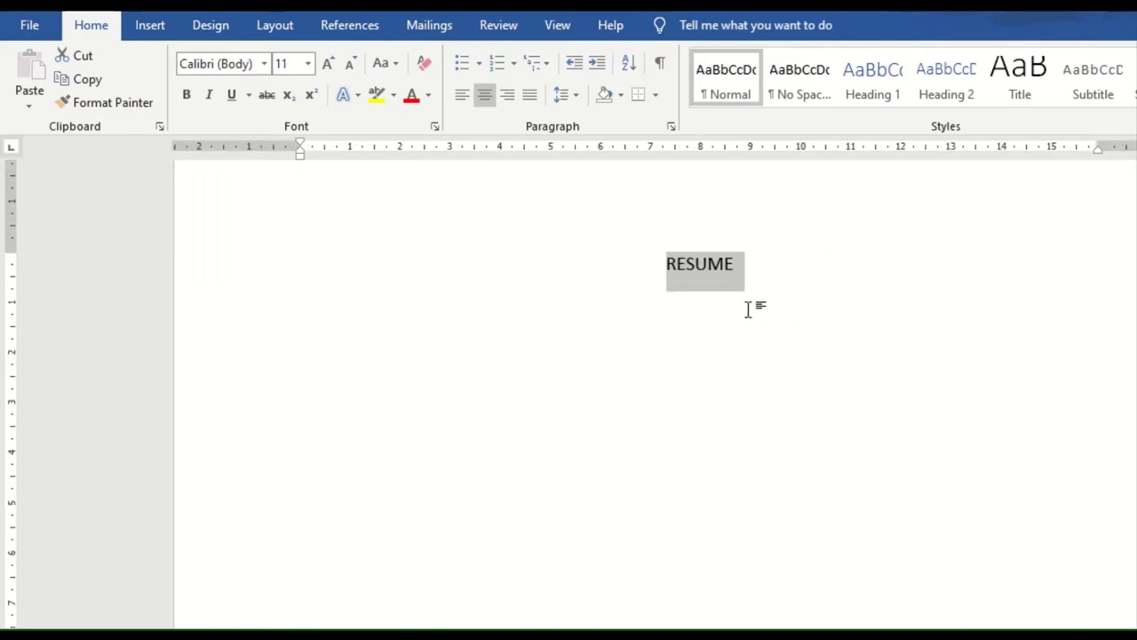
left_click(187, 95)
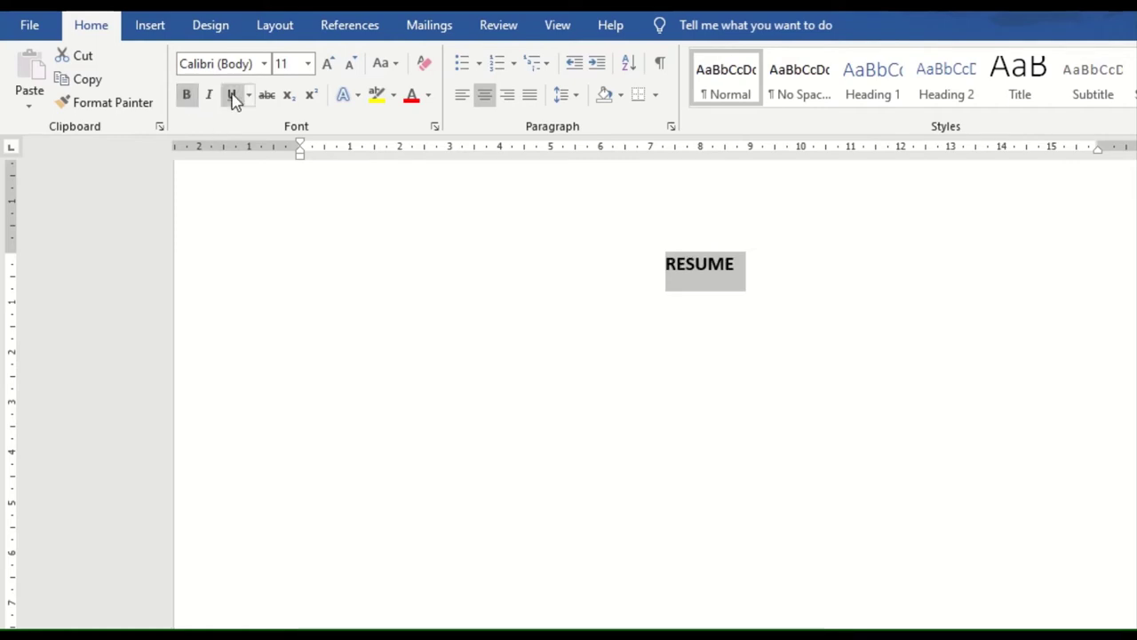
left_click(231, 95)
left_click(753, 276)
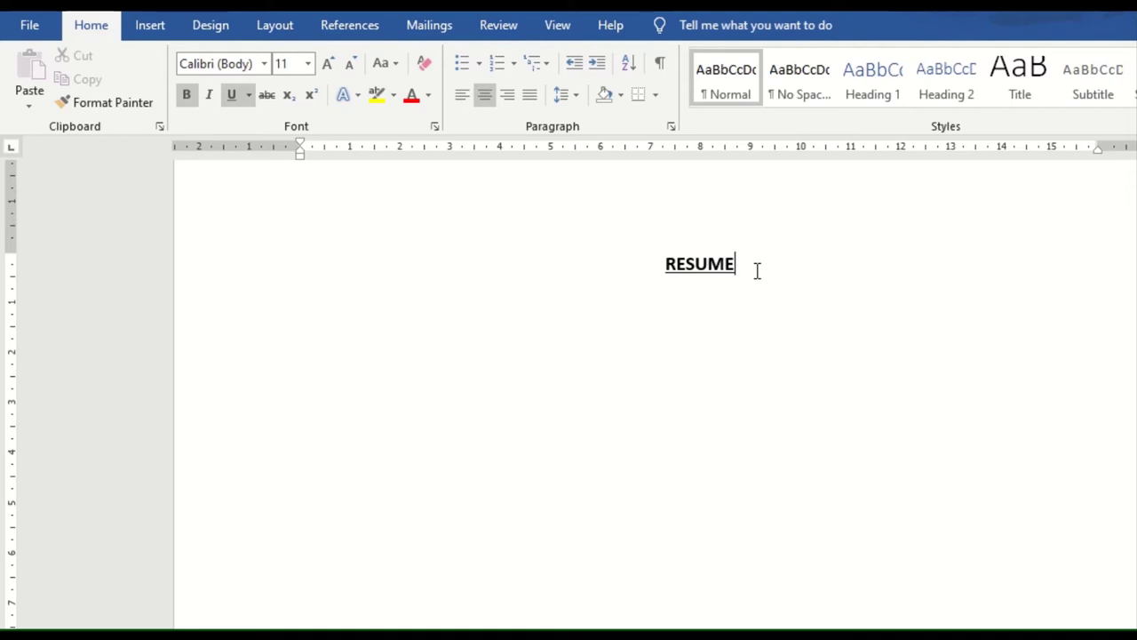
double_click(696, 264)
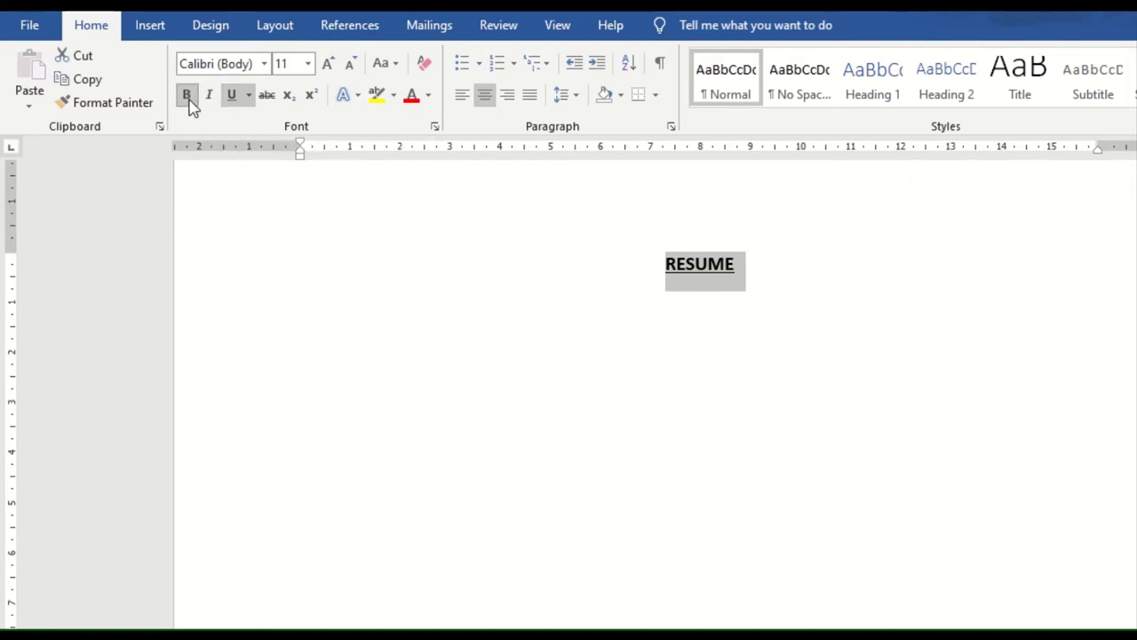
left_click(777, 268)
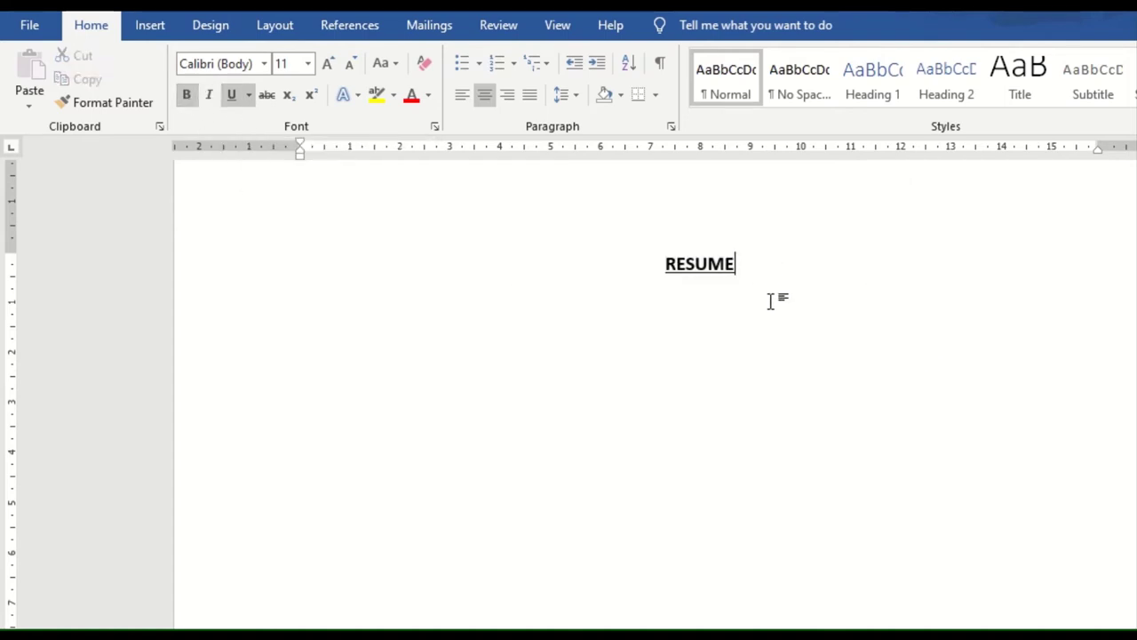
key("Return")
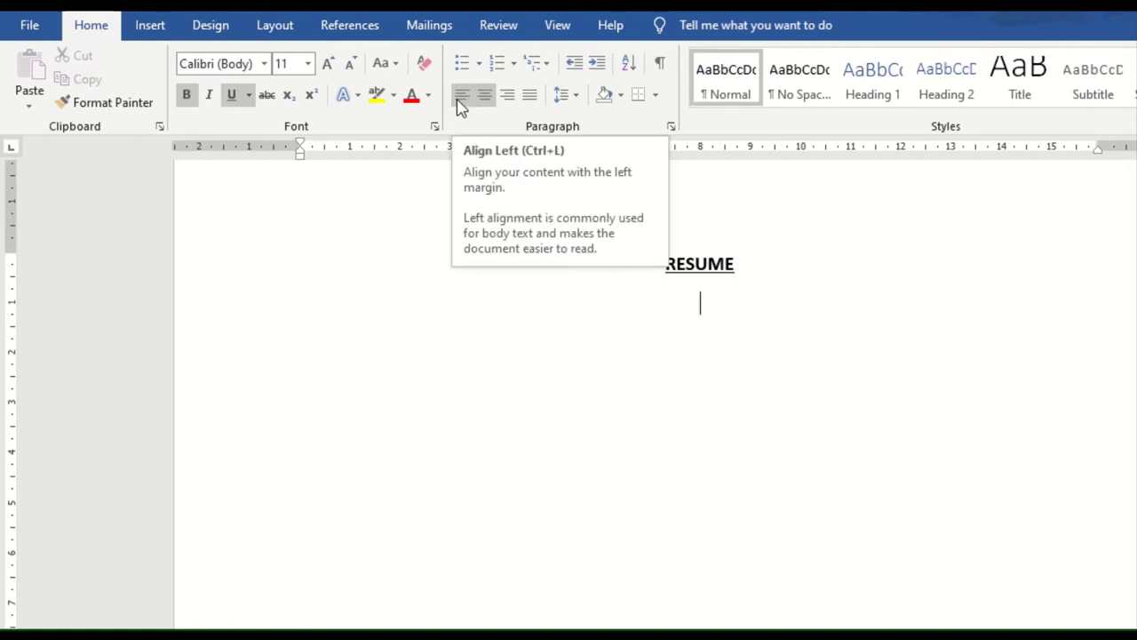
Left-align the new line and type the 'name :' label followed by the person's name
left_click(460, 99)
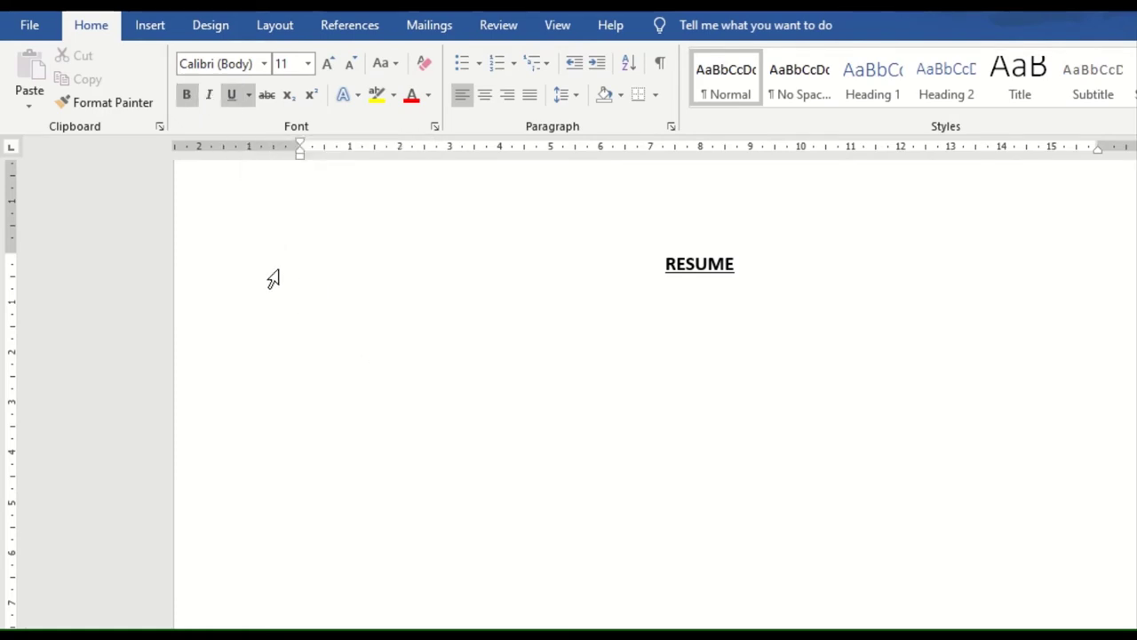
type("name")
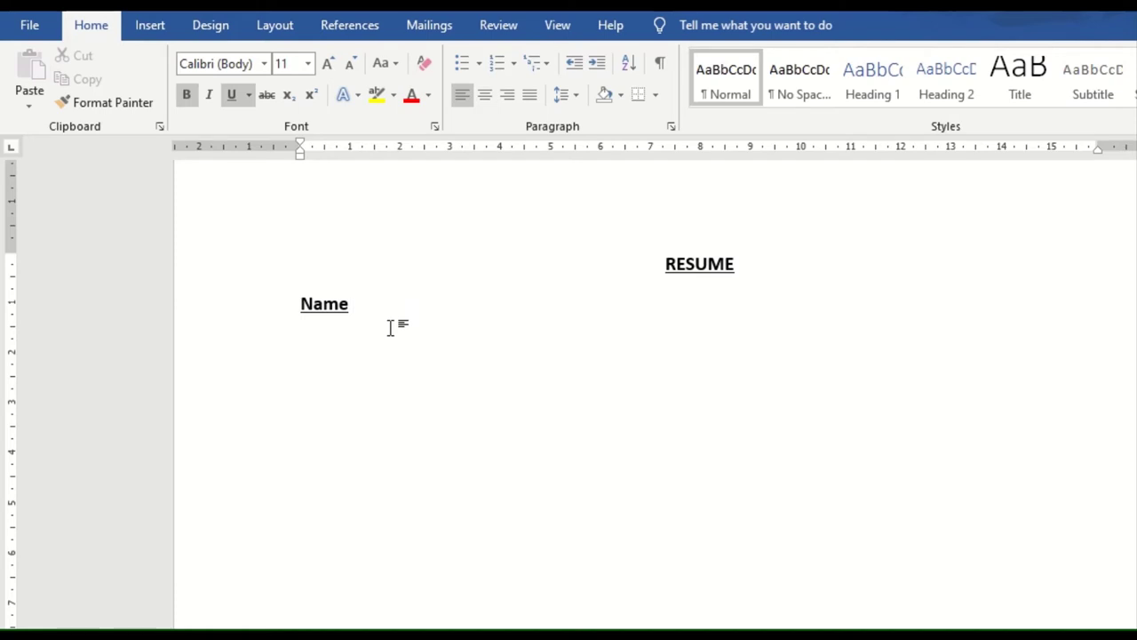
type(":")
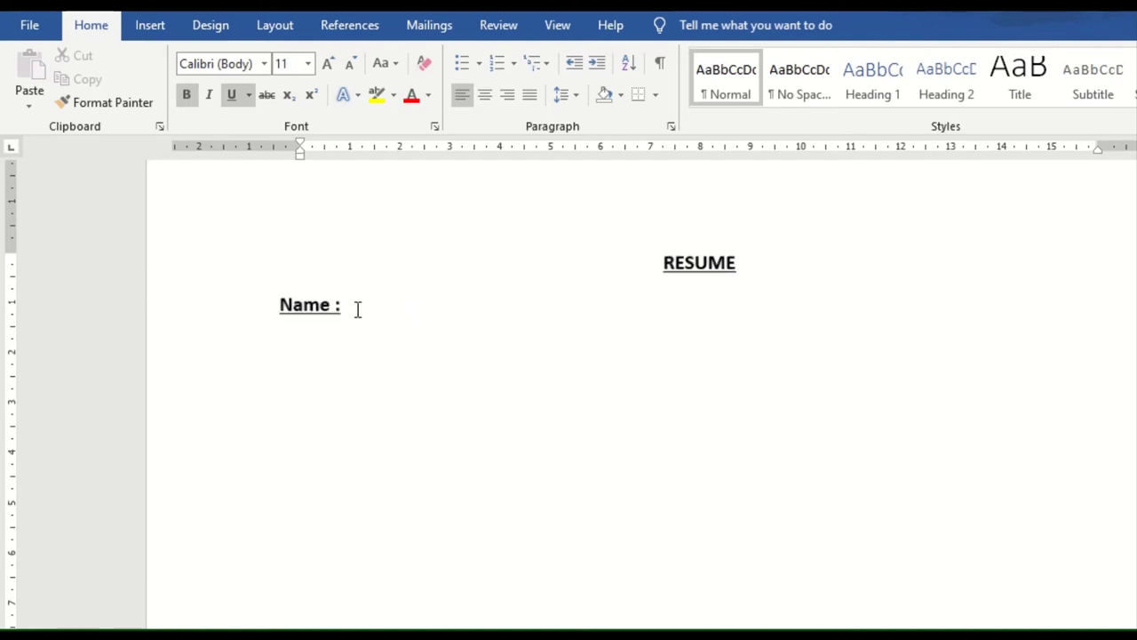
scroll(357, 308, "up", 2, "ctrl")
scroll(254, 294, "up", 1, "ctrl")
scroll(261, 307, "up", 1, "ctrl")
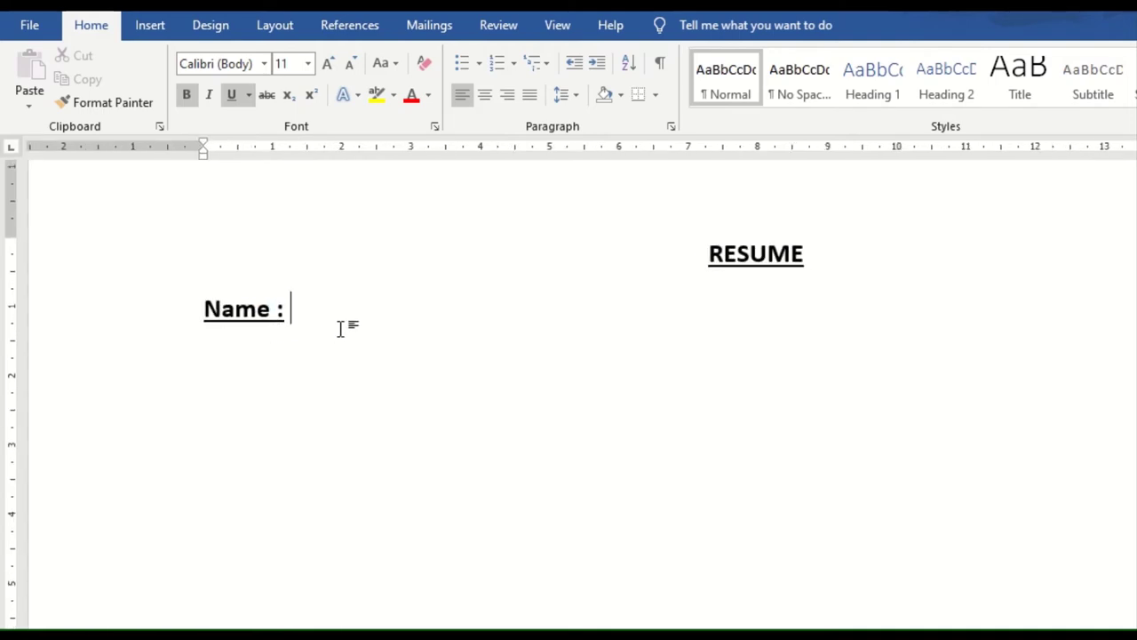
scroll(340, 329, "down", 4, "ctrl")
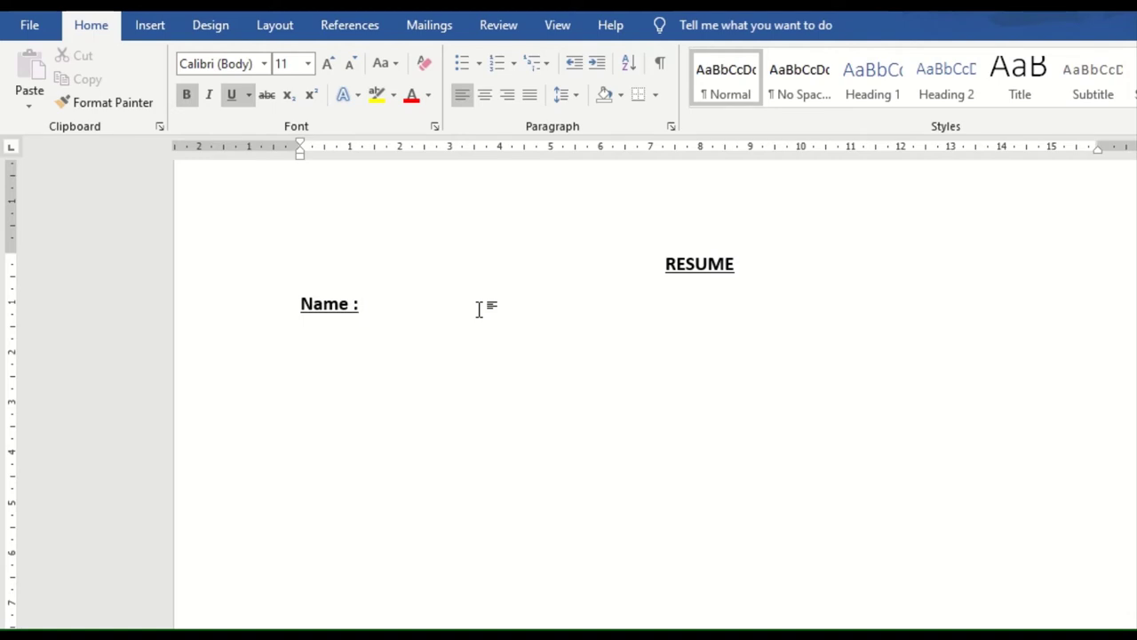
type("ROX ")
type("PATEL")
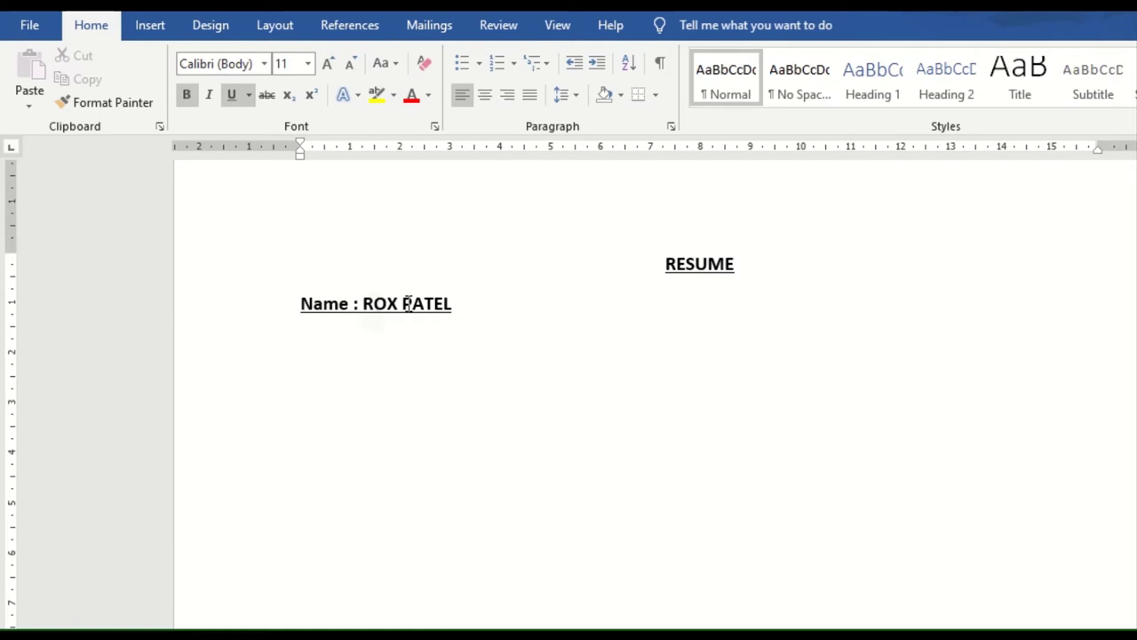
Remove bold and underline from the name and start a new line
left_click_drag(363, 304, 455, 304)
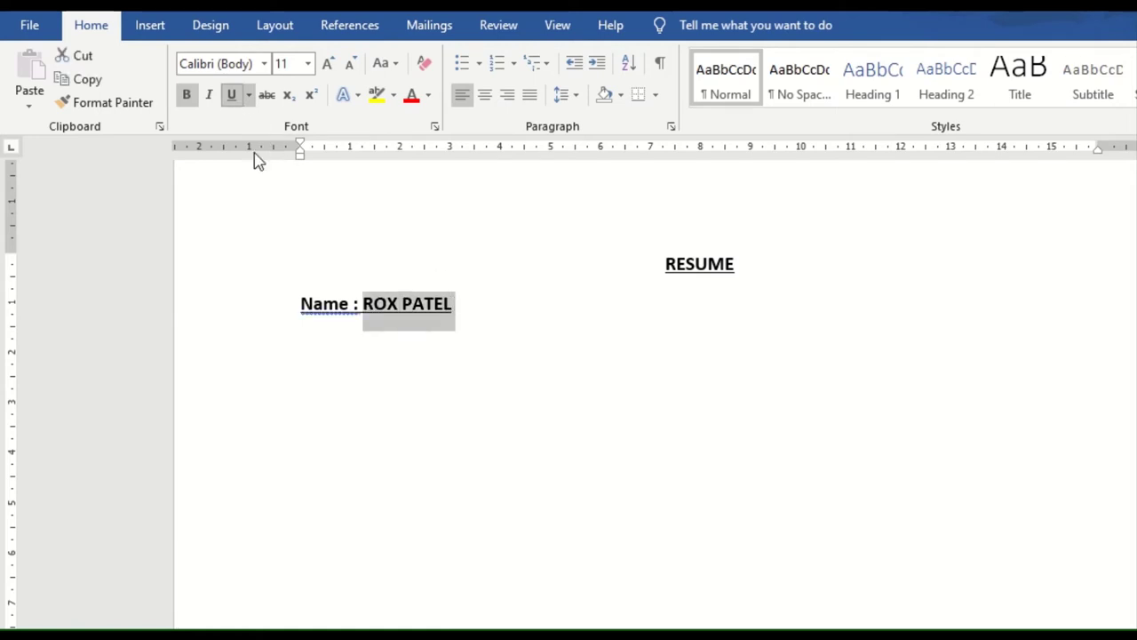
left_click_drag(366, 304, 455, 304)
left_click(231, 95)
left_click(189, 96)
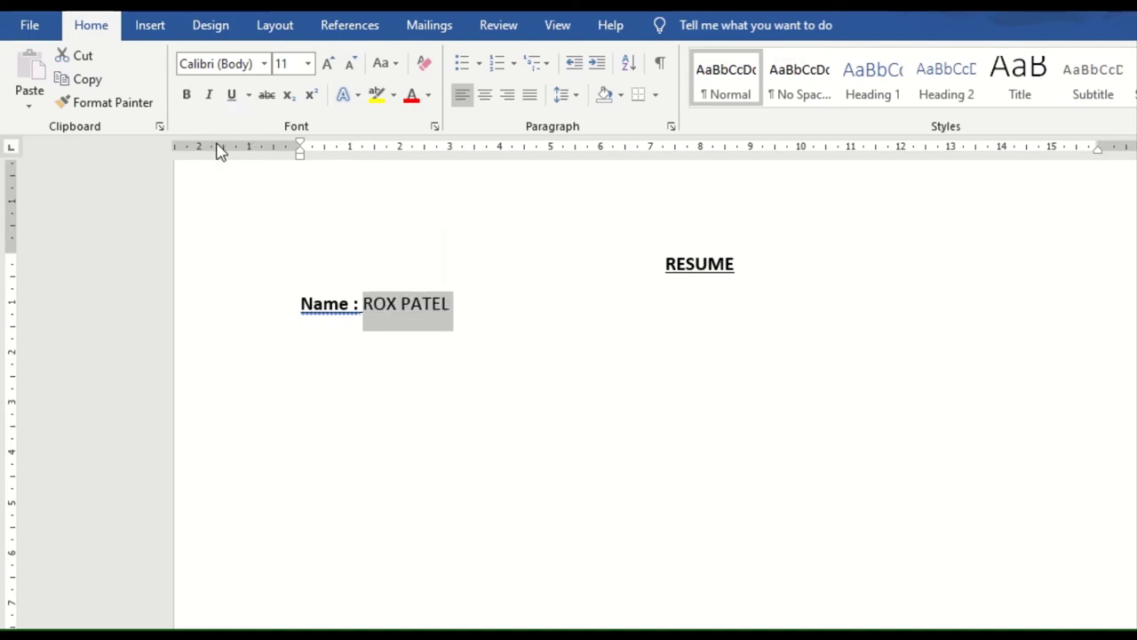
left_click(475, 327)
key("Return")
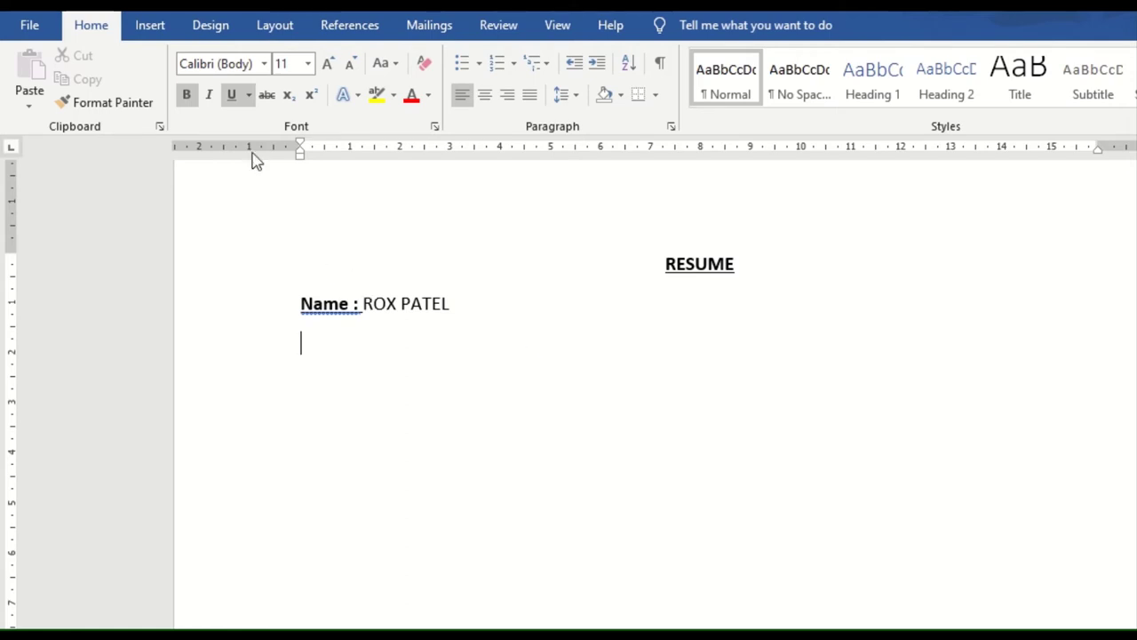
Type a bold 'Address :' label followed by the address, then start a new line
left_click(185, 96)
type("Add")
type("ress")
left_click(374, 304)
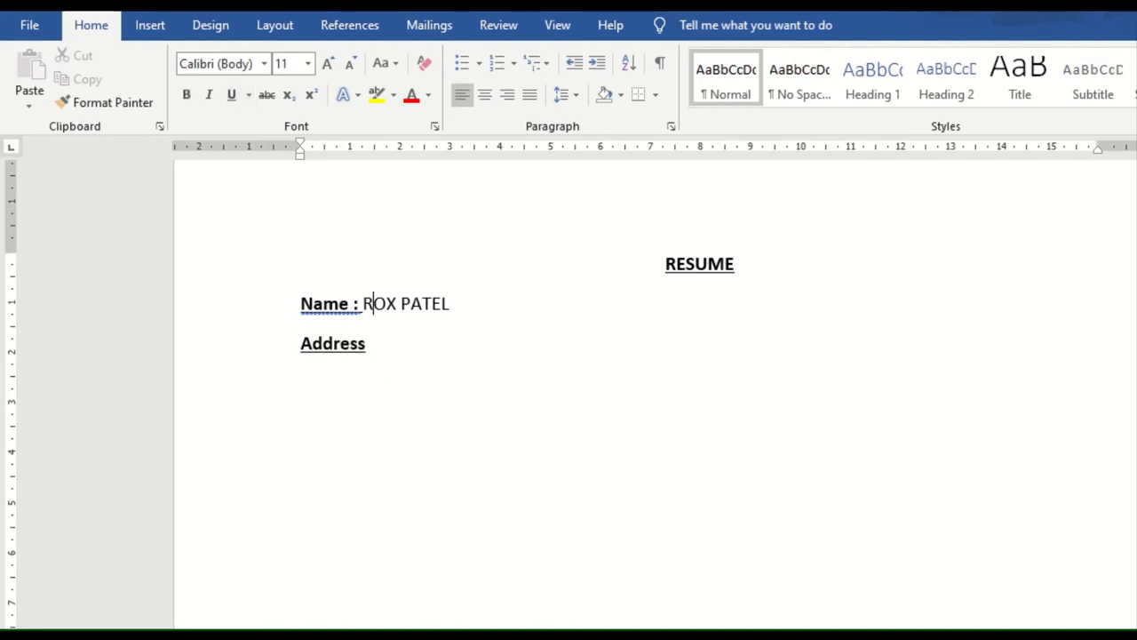
left_click(409, 348)
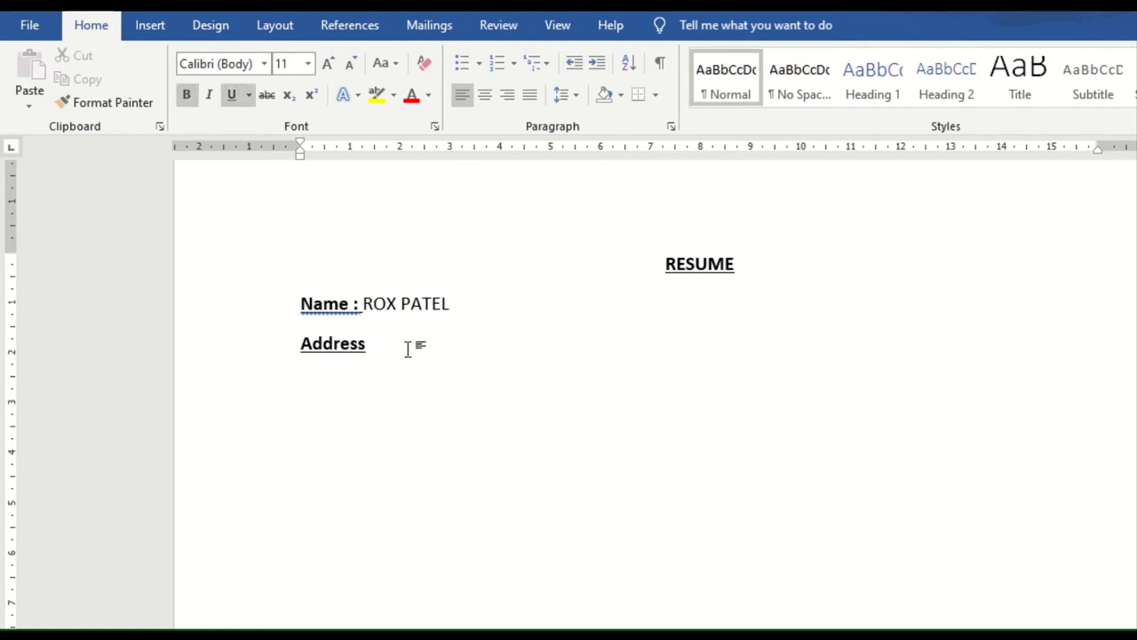
type(" :")
scroll(407, 342, "up", 1)
scroll(389, 364, "up", 1)
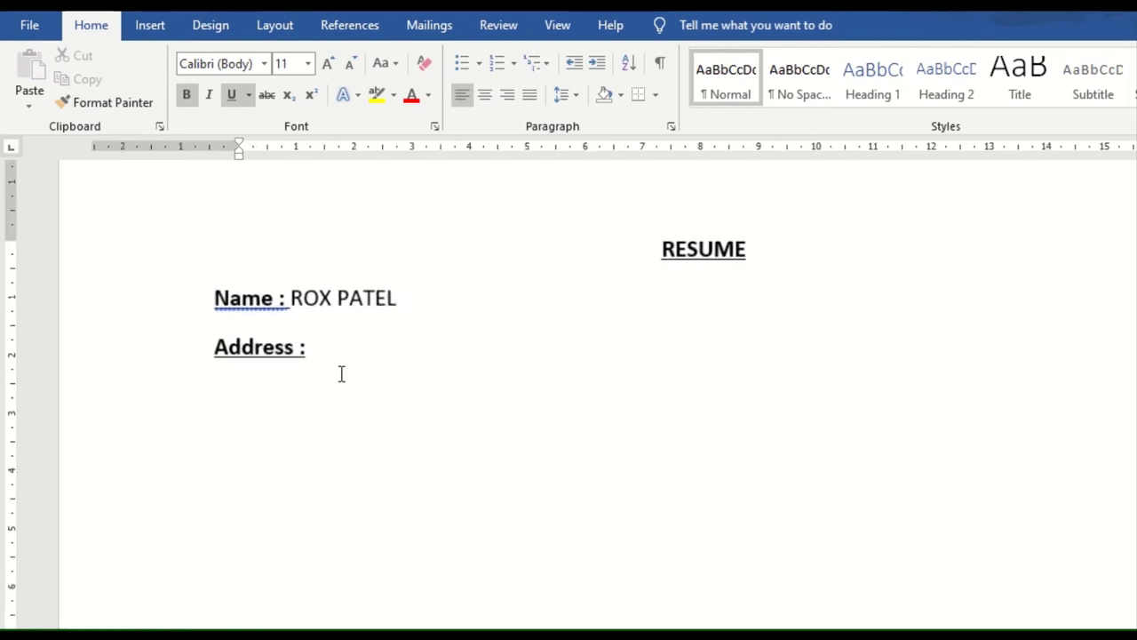
scroll(341, 373, "up", 1)
scroll(338, 356, "down", 1)
scroll(351, 357, "down", 1)
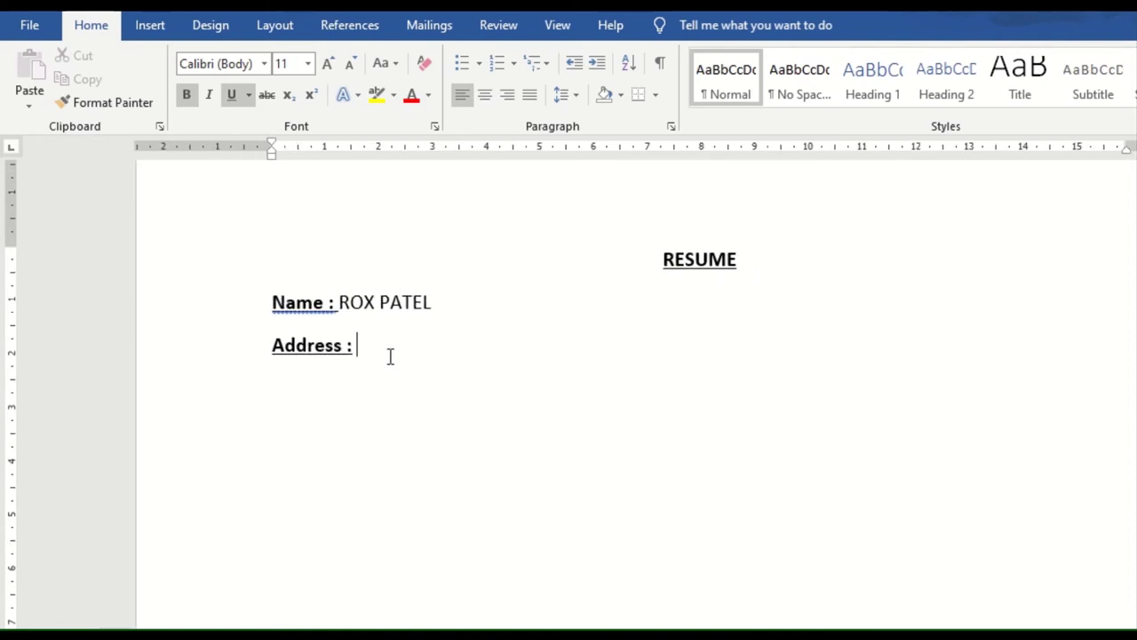
type("india ")
type("kdjflajsdjflkjaslkdjflkaskfj")
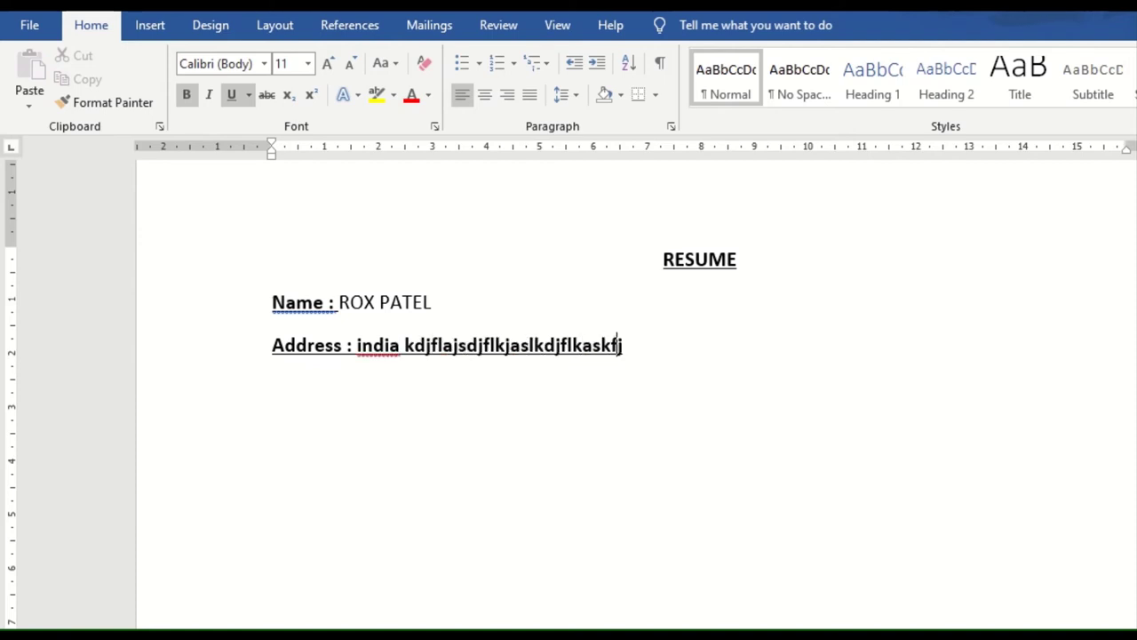
type("as")
key("Return")
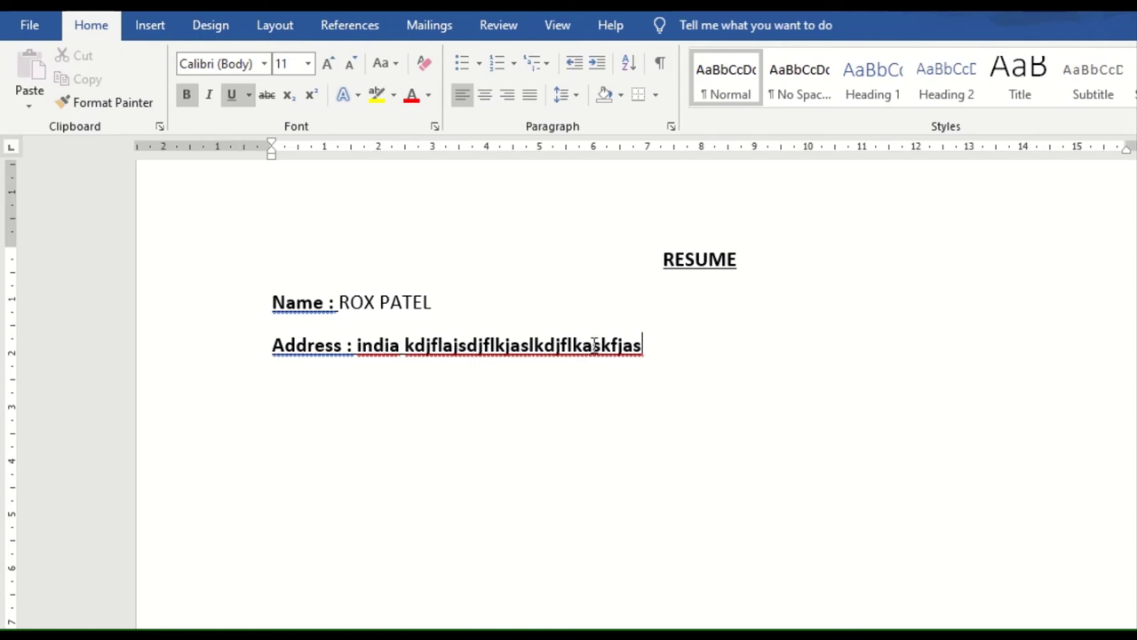
Remove bold from the address text and move to the empty line below
mouse_move(642, 344)
left_mouse_down()
mouse_move(340, 345)
mouse_move(357, 345)
left_mouse_up()
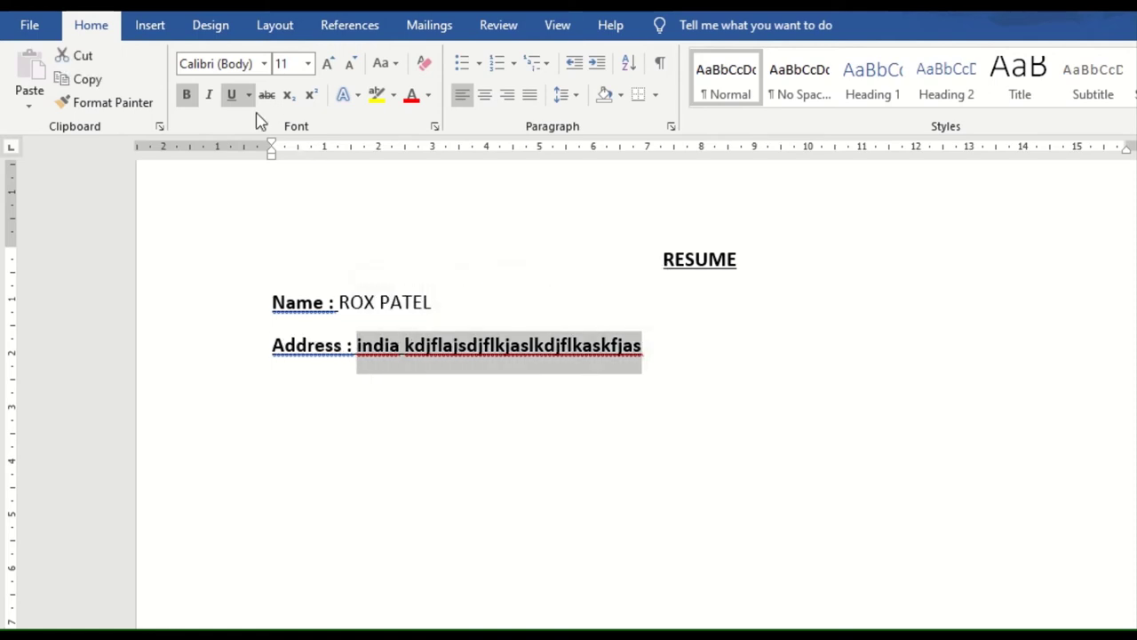
left_click(186, 95)
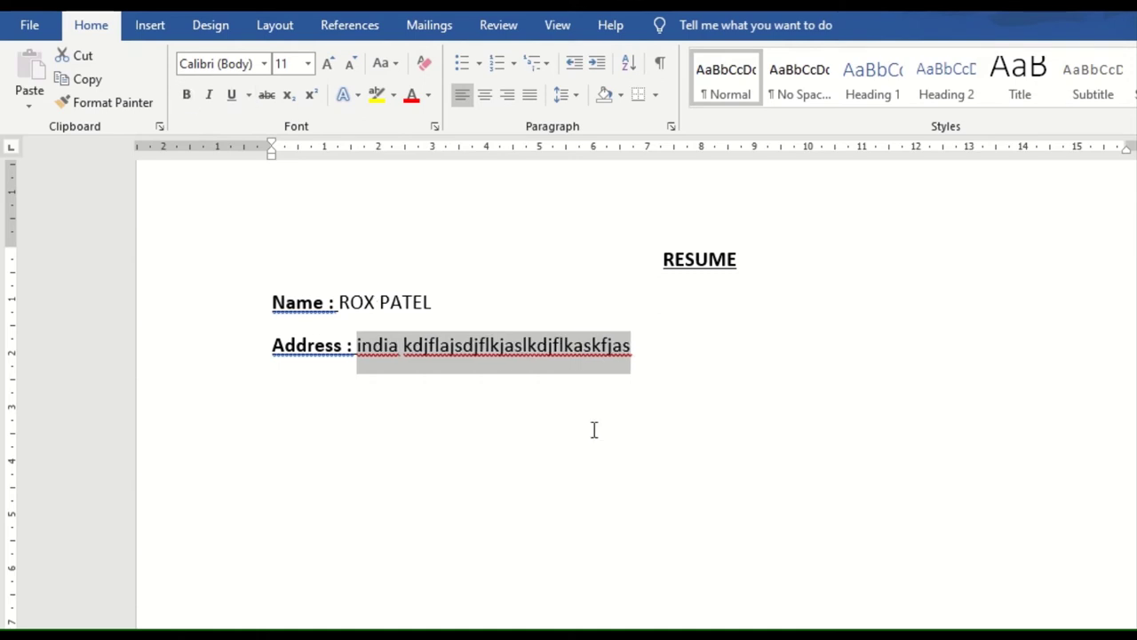
left_click(670, 382)
left_click(671, 365)
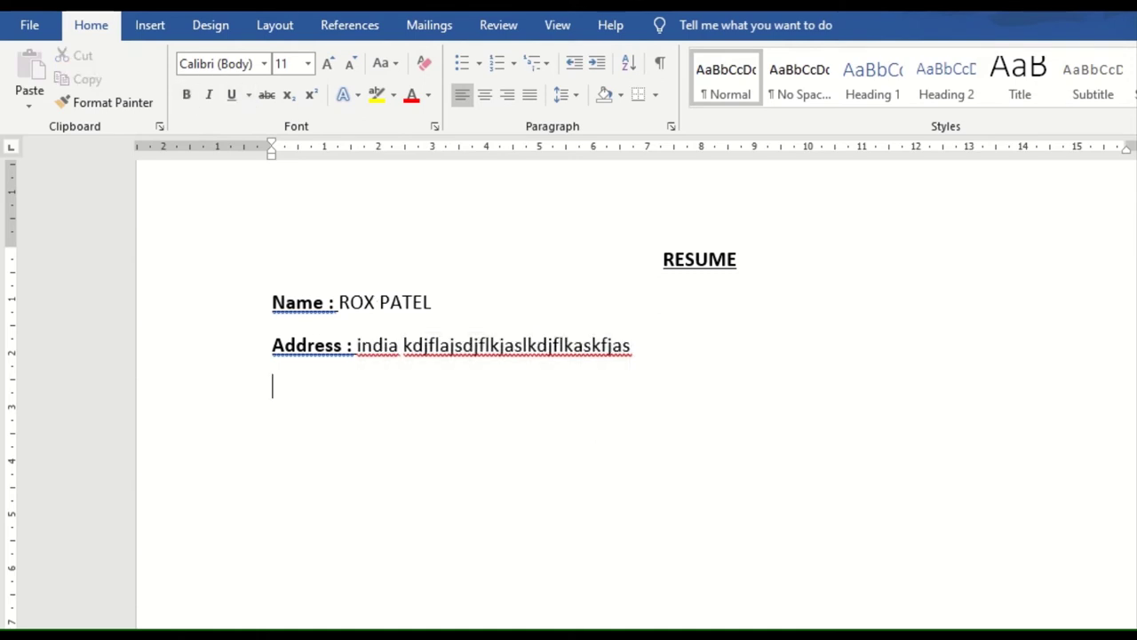
Add 'Sex : Male' with a bold underlined label and plain value, then begin 'Profession experience'
left_click(187, 95)
left_click(231, 95)
type("S")
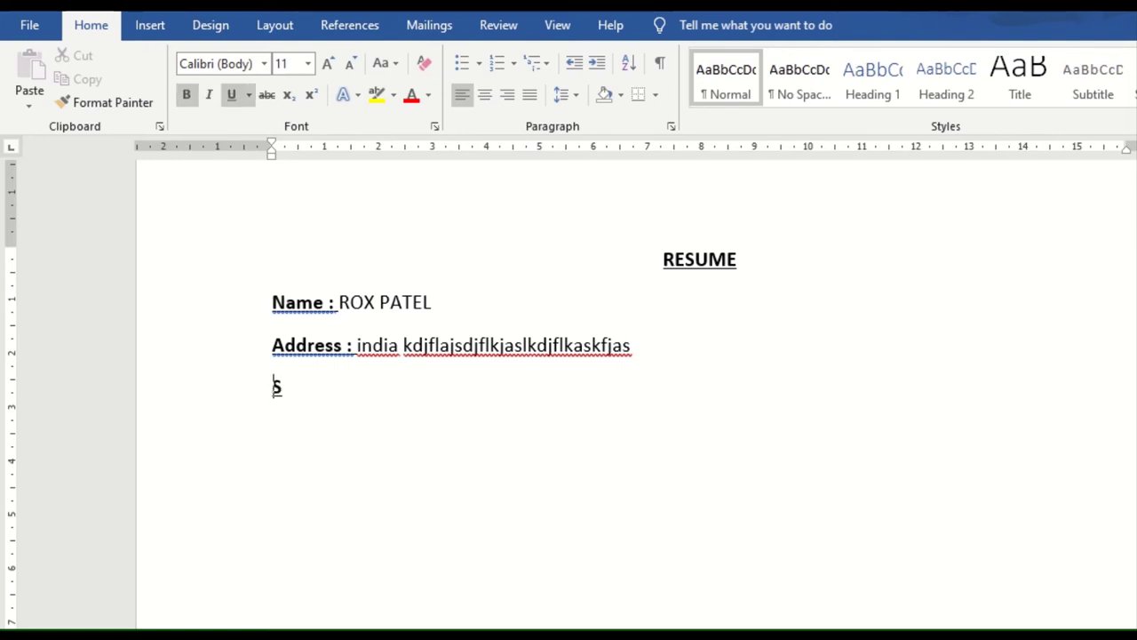
type("ex")
type(" : Male")
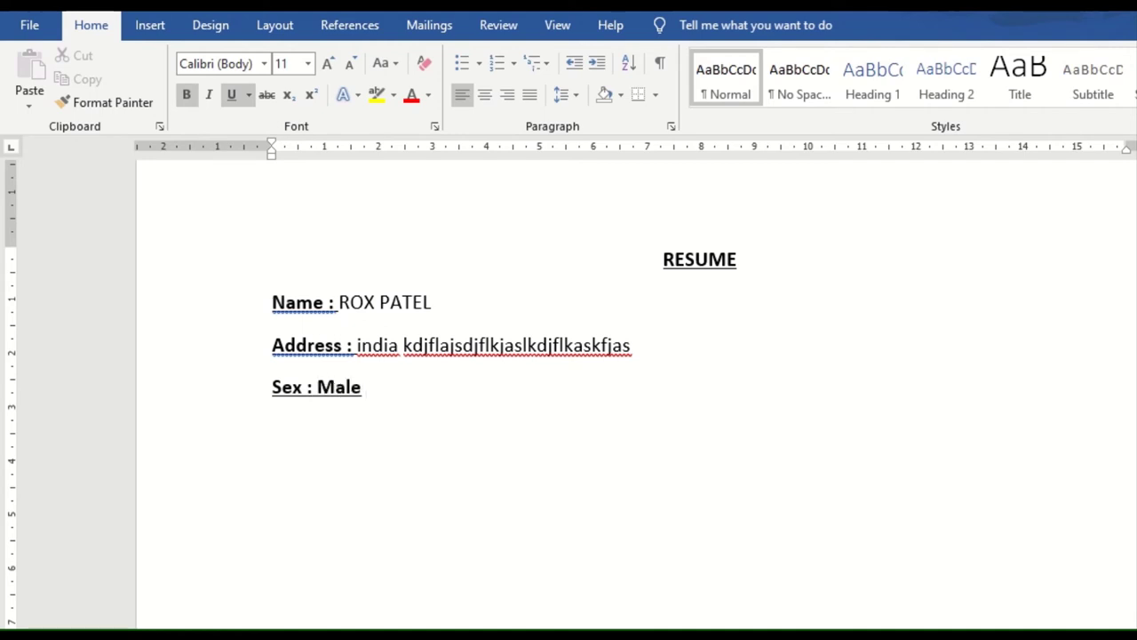
left_click(324, 388)
left_click_drag(369, 392, 316, 391)
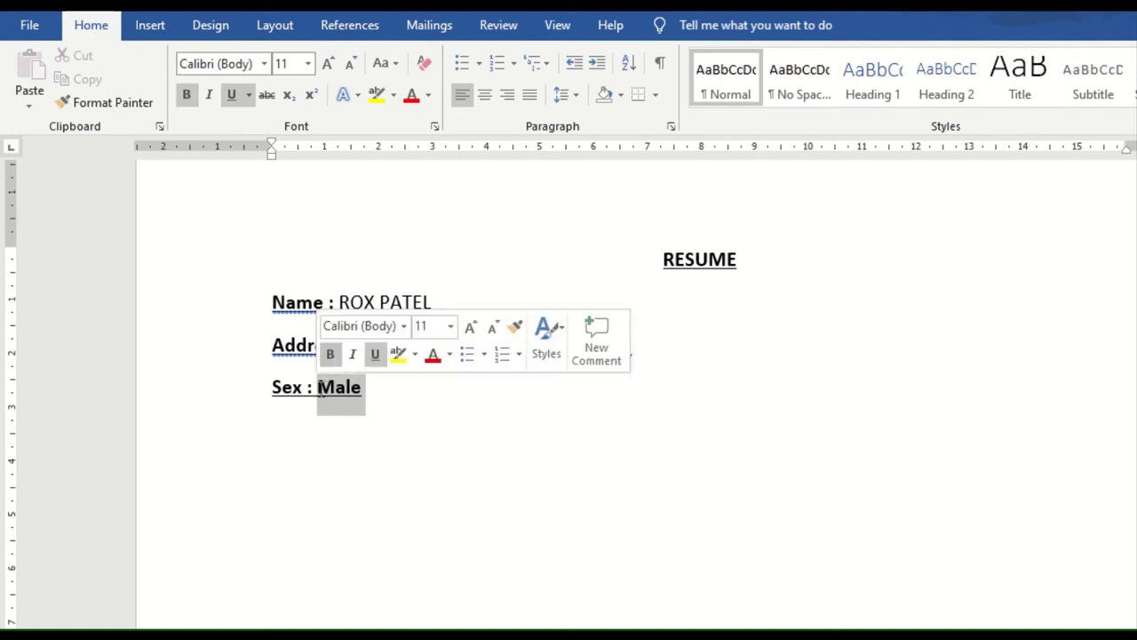
left_click(230, 96)
left_click(186, 95)
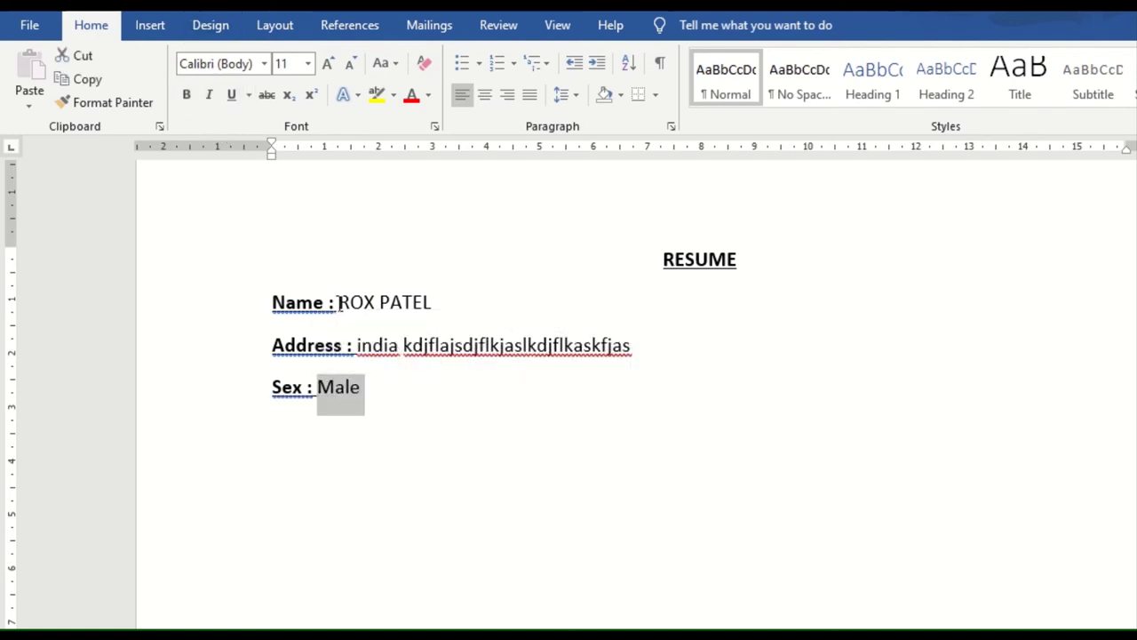
left_click(388, 391)
key("Return")
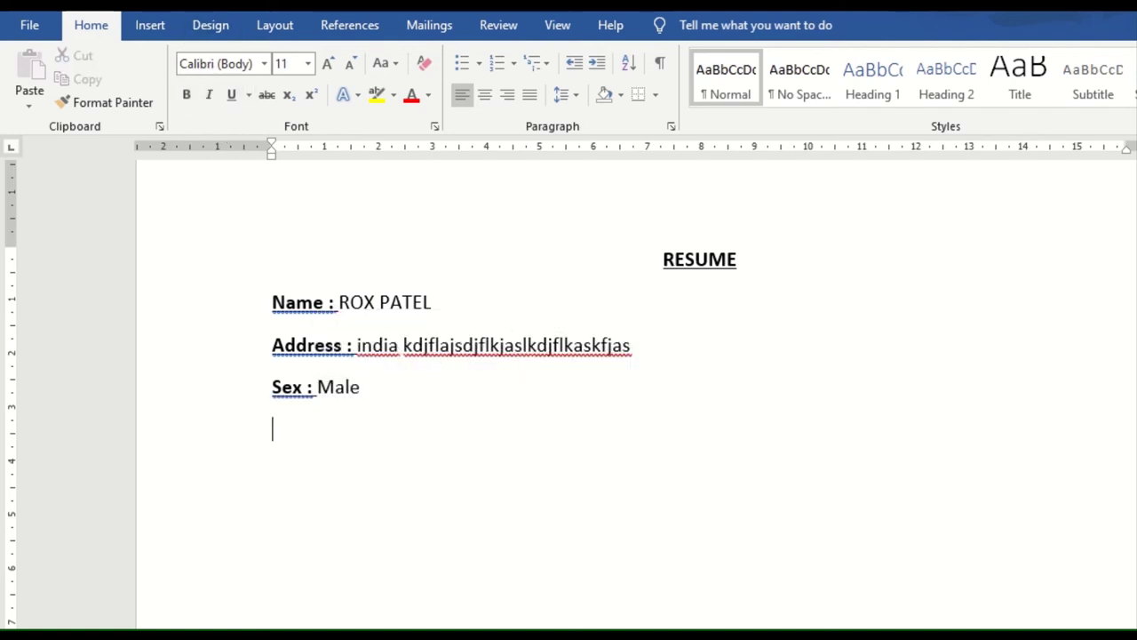
type("Professi")
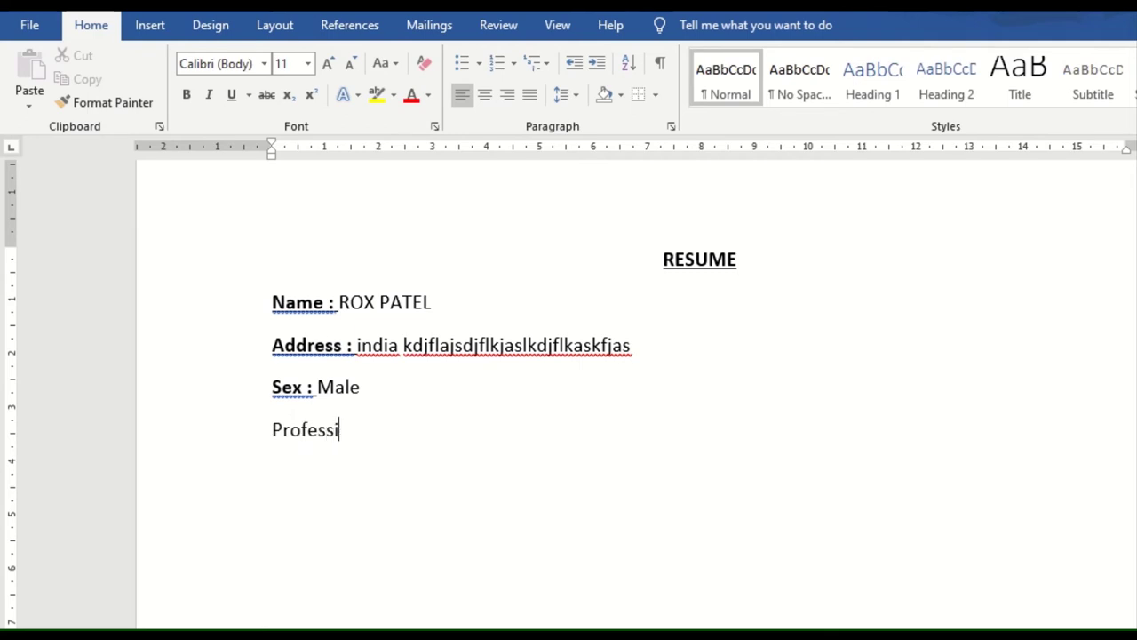
type("on exp")
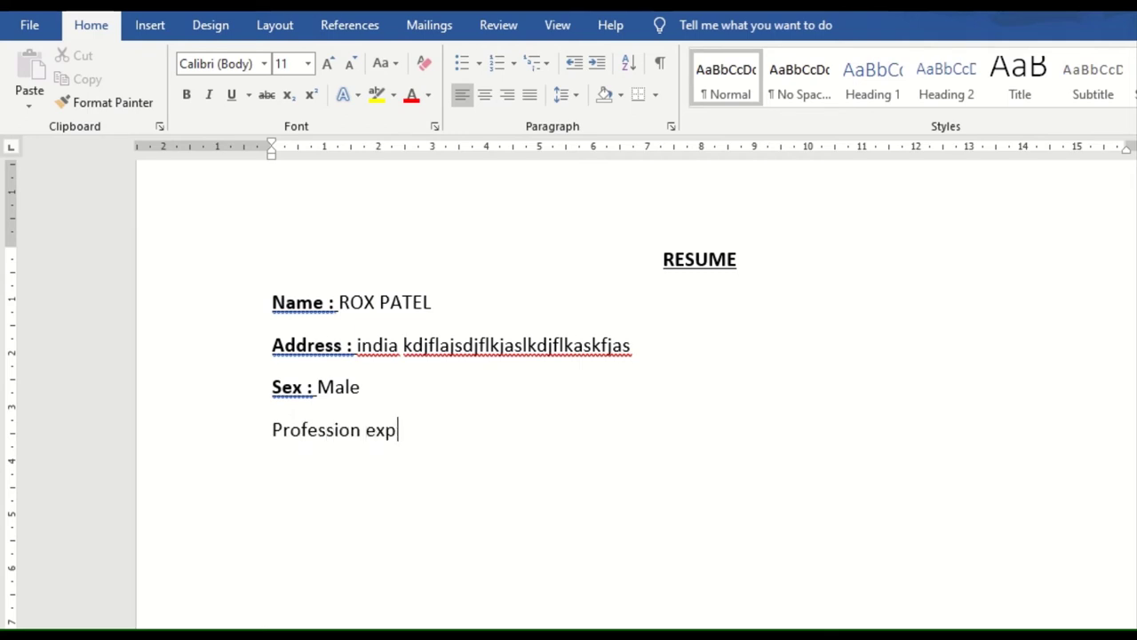
type("erience")
Correct the misspelling to 'experience' and close the document, bringing up the save prompt
key("shift+F10")
left_click(346, 92)
scroll(504, 467, "down", 1, "ctrl")
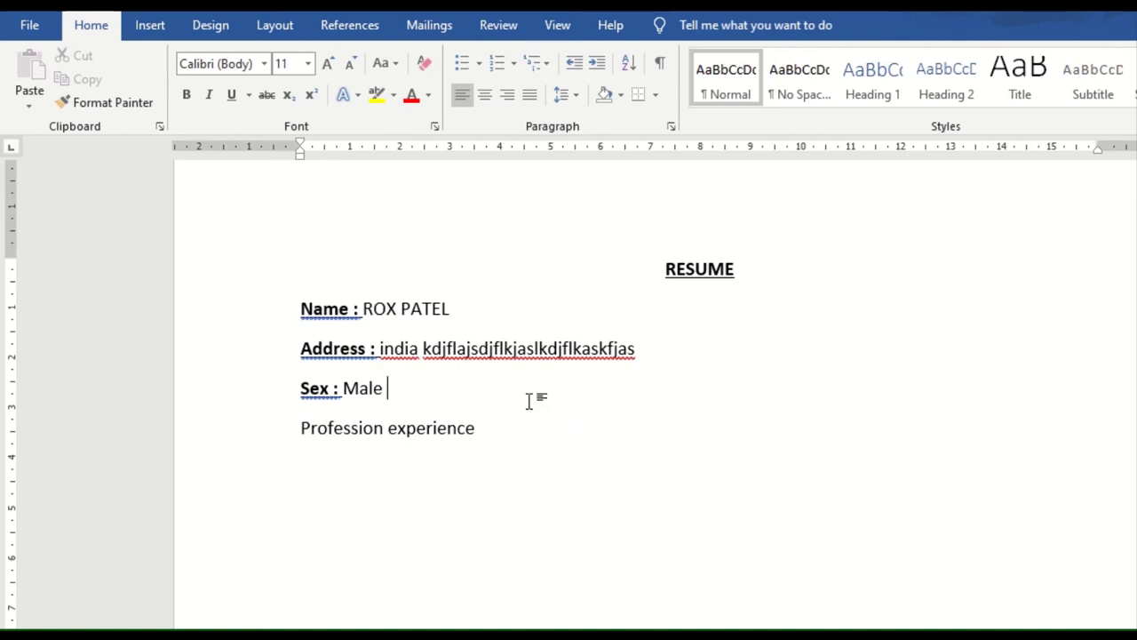
left_click(636, 361)
key("alt+F4")
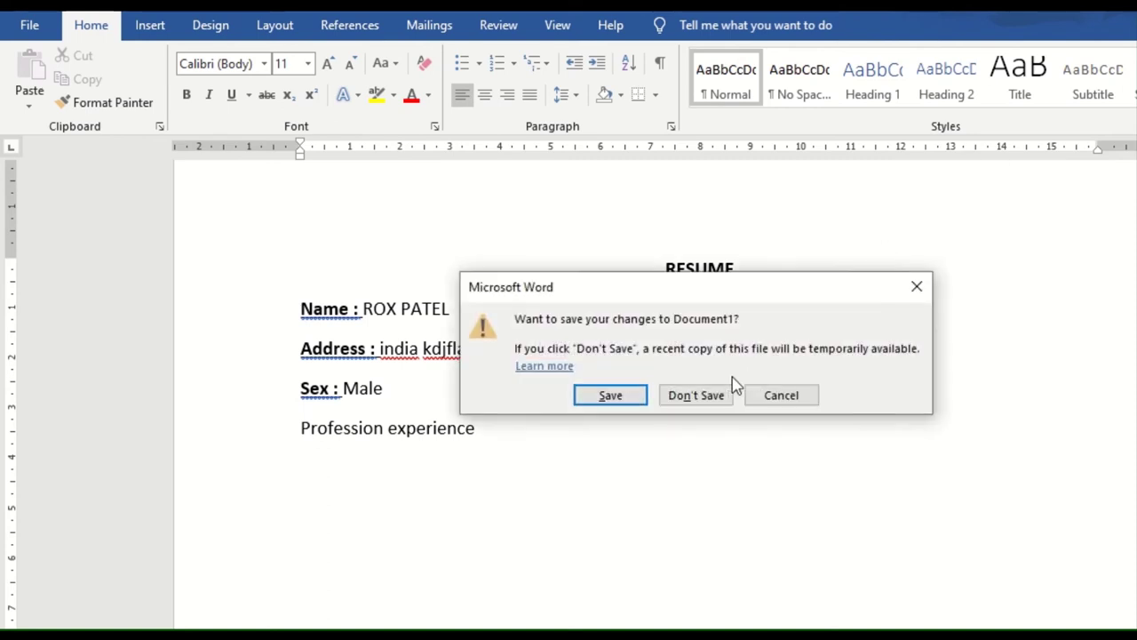
Discard the resume without saving and search File > New online templates for 'resume'
left_click(722, 401)
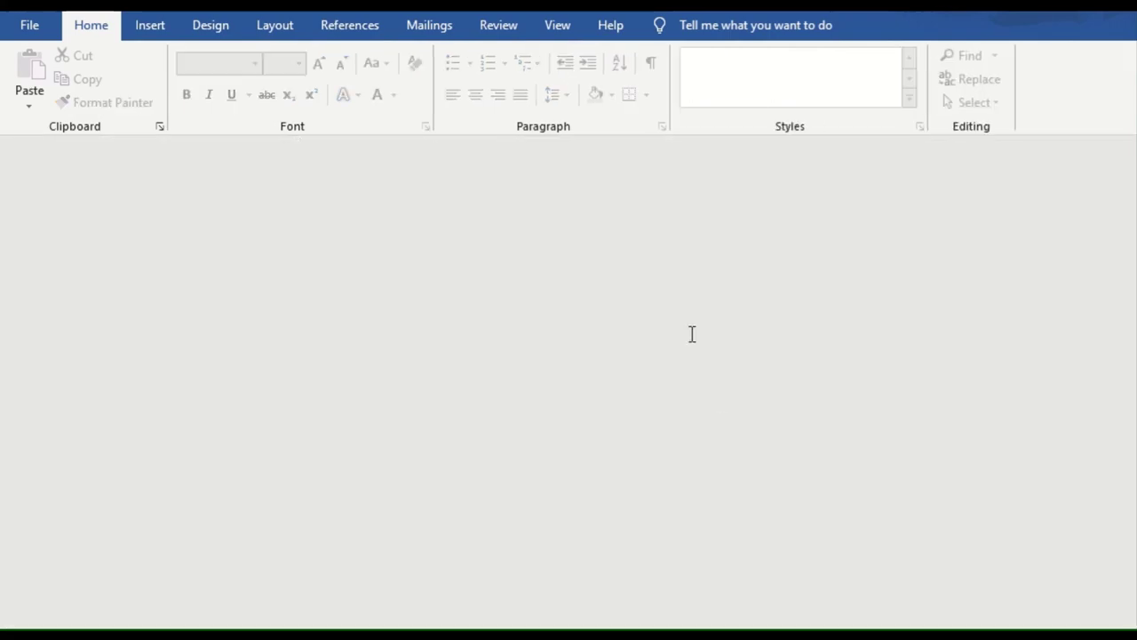
left_click(45, 26)
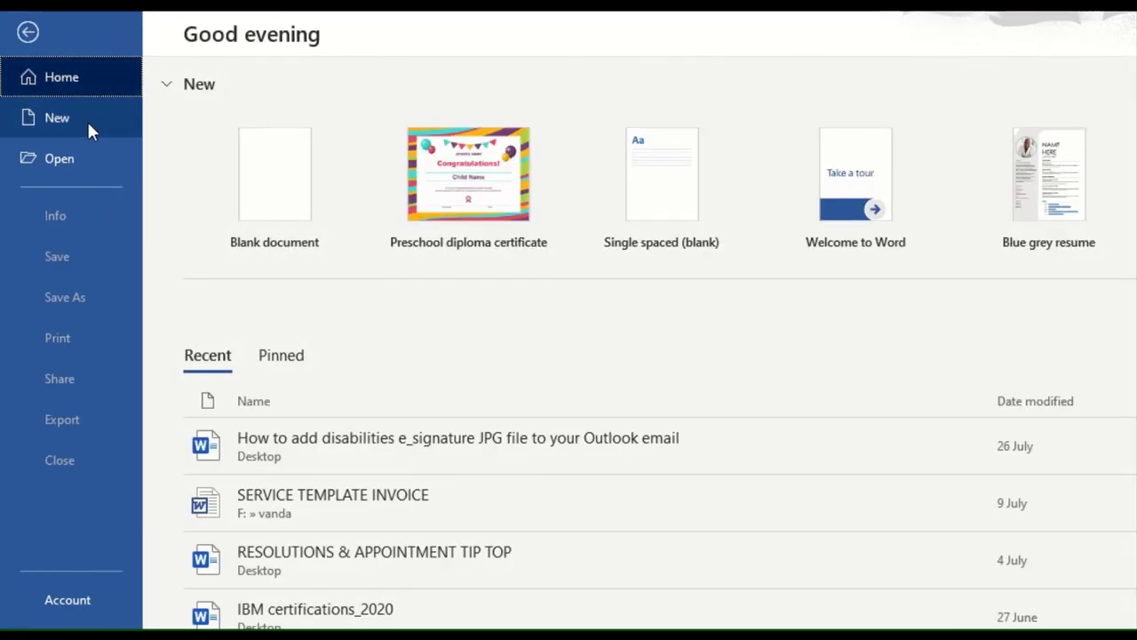
left_click(87, 119)
left_click(321, 391)
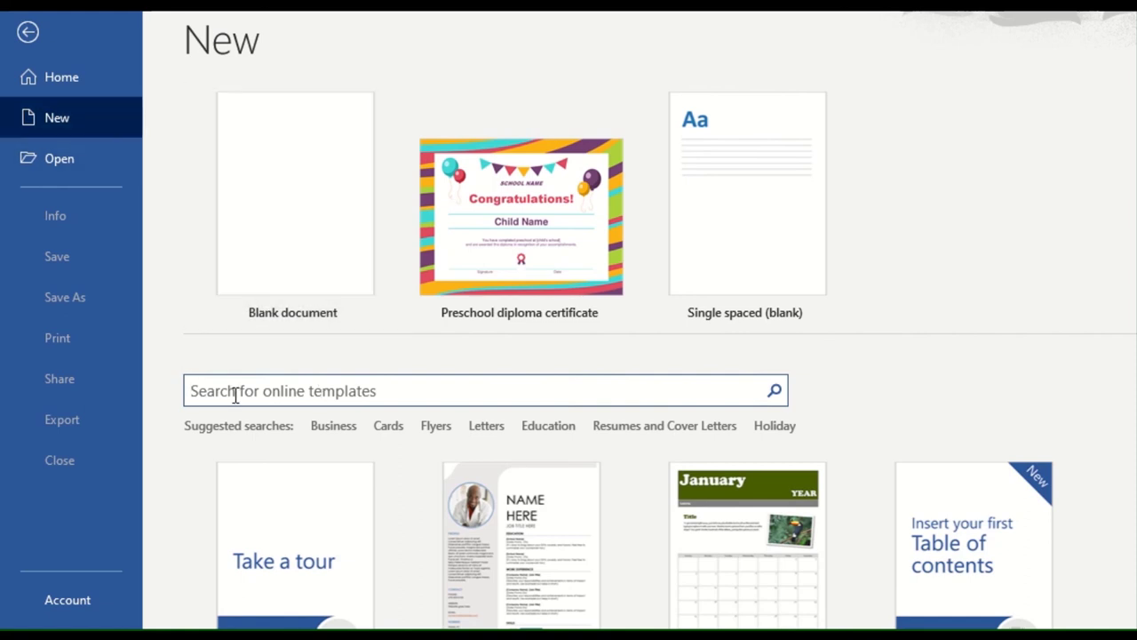
type("resume")
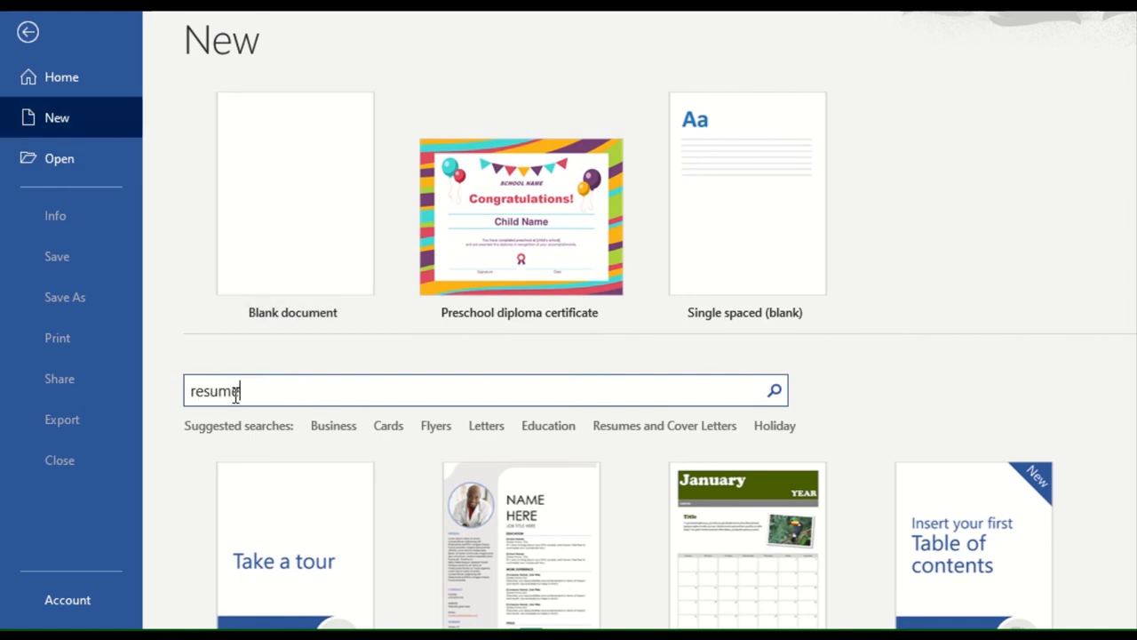
left_click(775, 391)
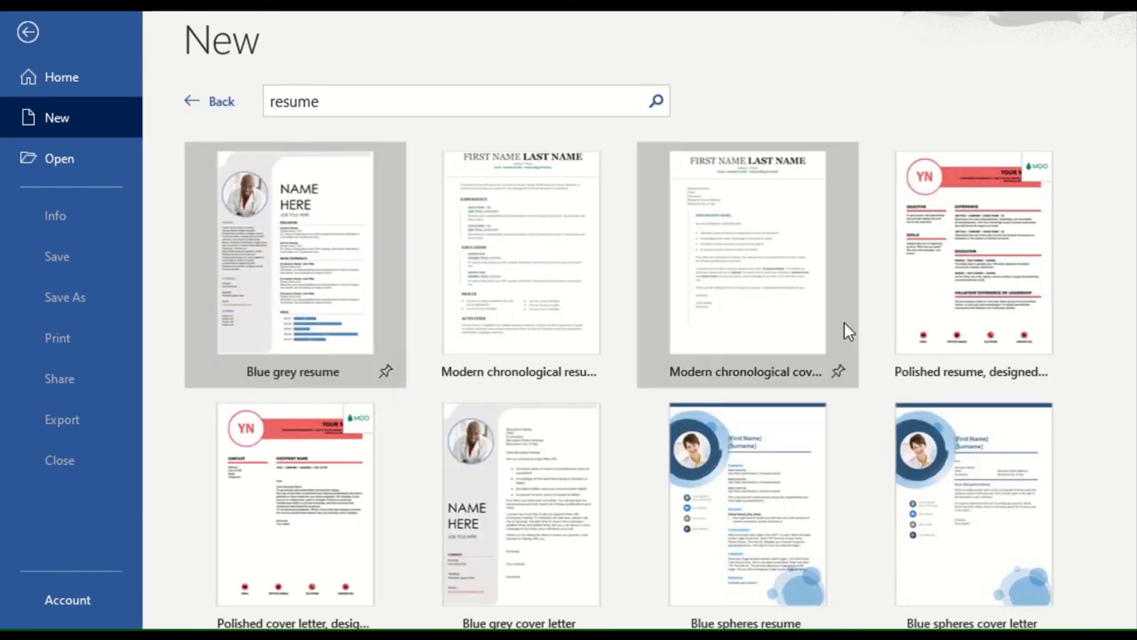
Scroll through the resume template results to locate the Blue grey cover letter
scroll(835, 270, "down", 3)
scroll(862, 373, "down", 1)
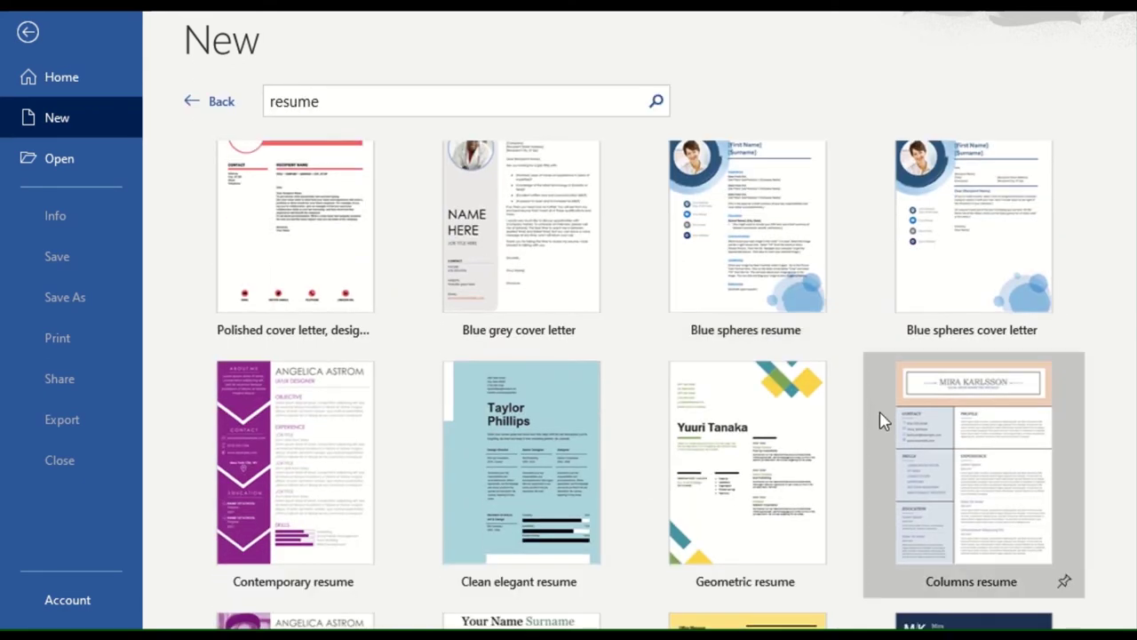
scroll(882, 420, "down", 3)
scroll(853, 347, "down", 2)
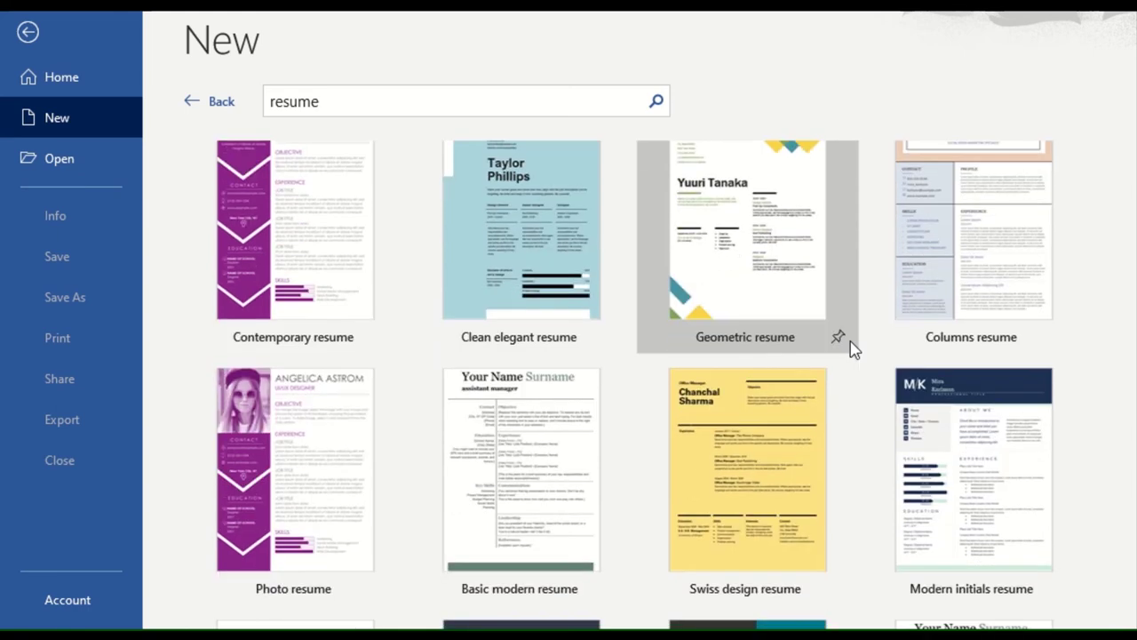
scroll(853, 337, "down", 3)
scroll(835, 315, "down", 3)
scroll(800, 313, "down", 1)
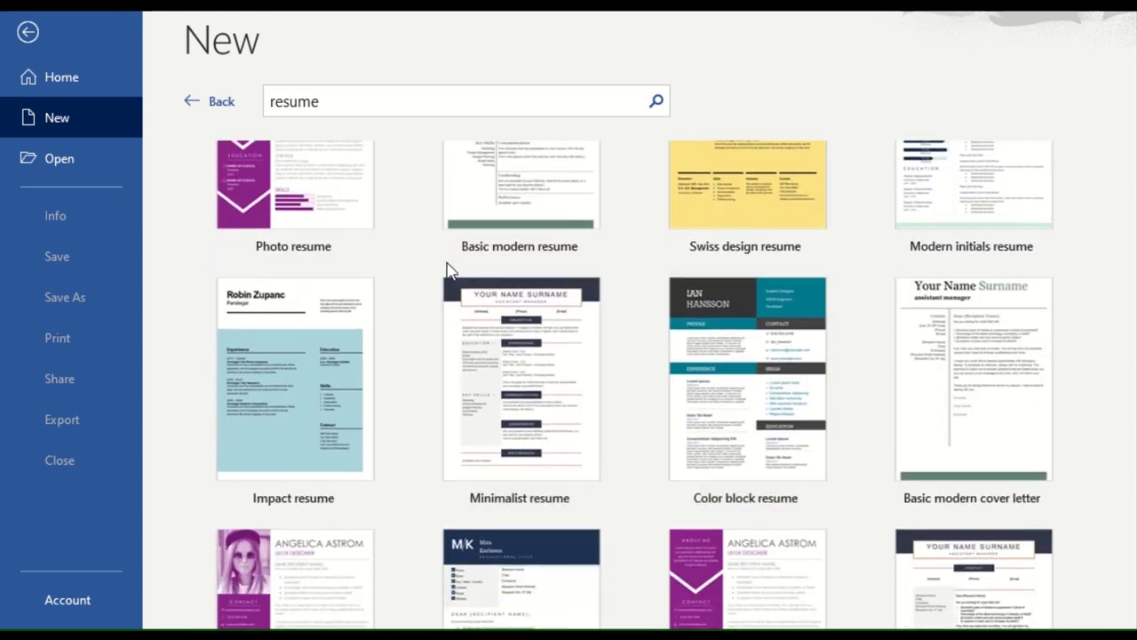
scroll(533, 320, "down", 2)
scroll(942, 426, "down", 4)
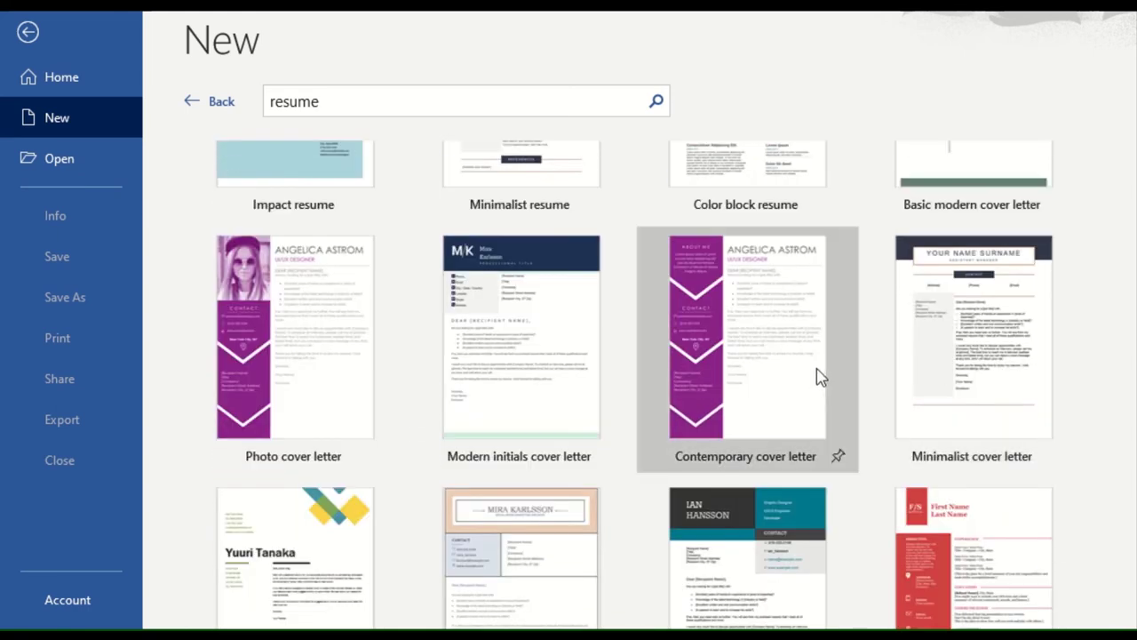
scroll(743, 388, "up", 2)
scroll(774, 396, "up", 7)
scroll(777, 399, "up", 3)
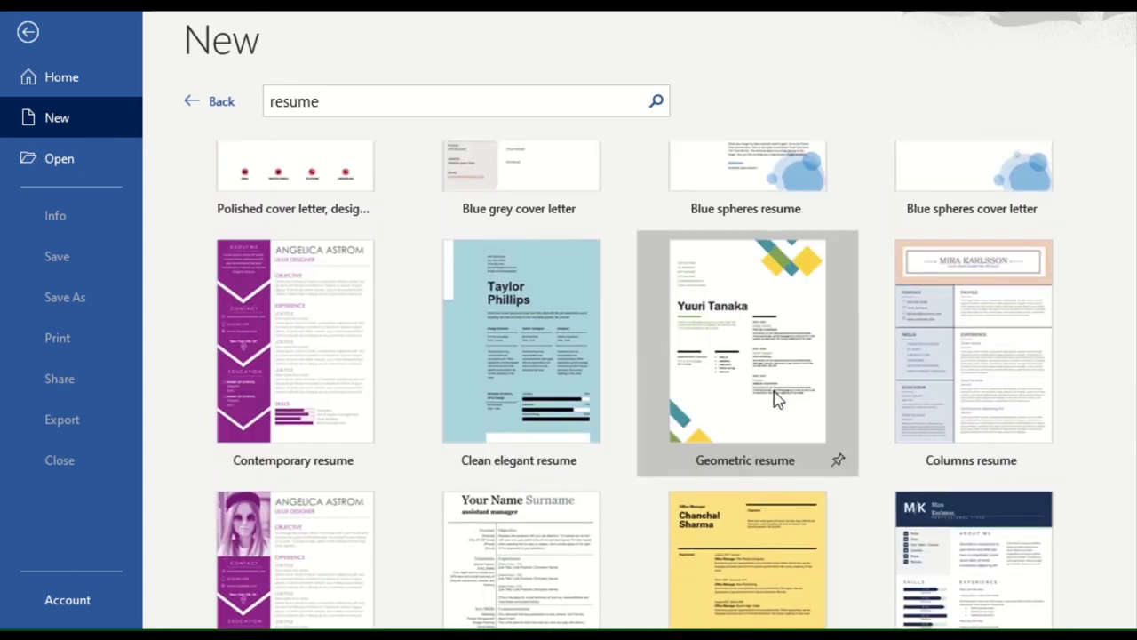
scroll(782, 397, "up", 3)
scroll(782, 398, "up", 3)
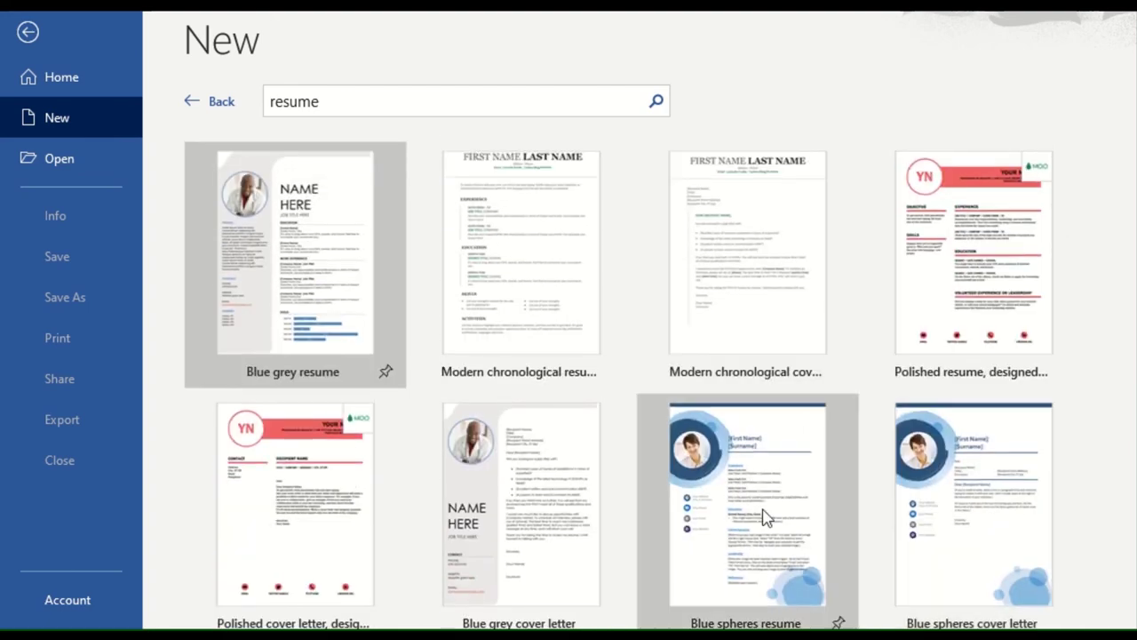
scroll(764, 498, "down", 3)
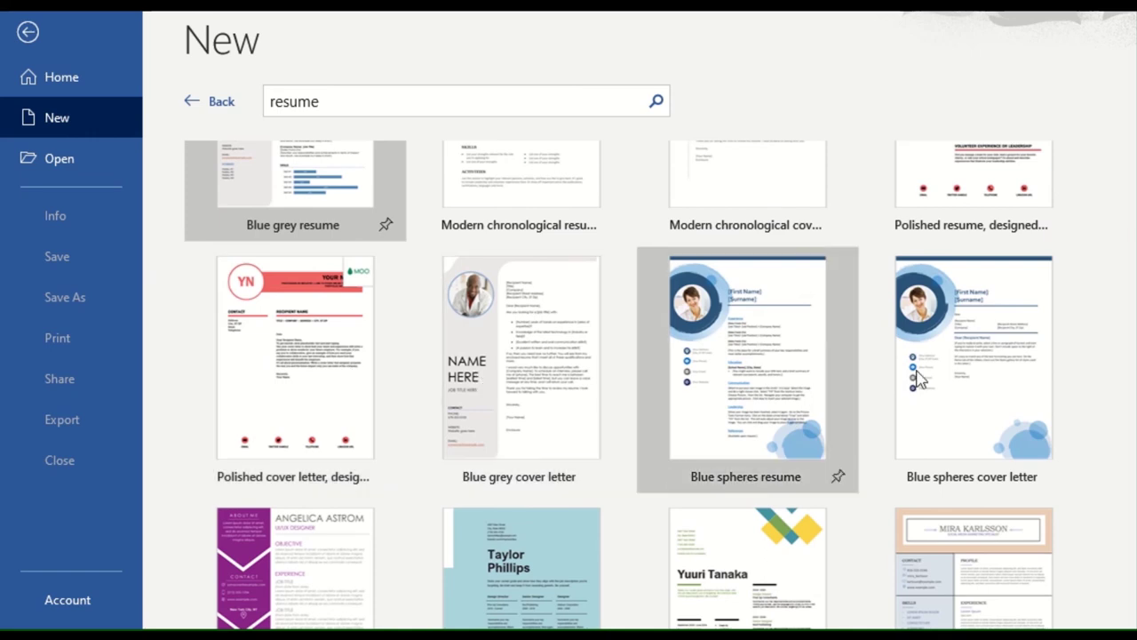
Create a document from the Blue grey cover letter template and scroll through its placeholder content
left_click(559, 358)
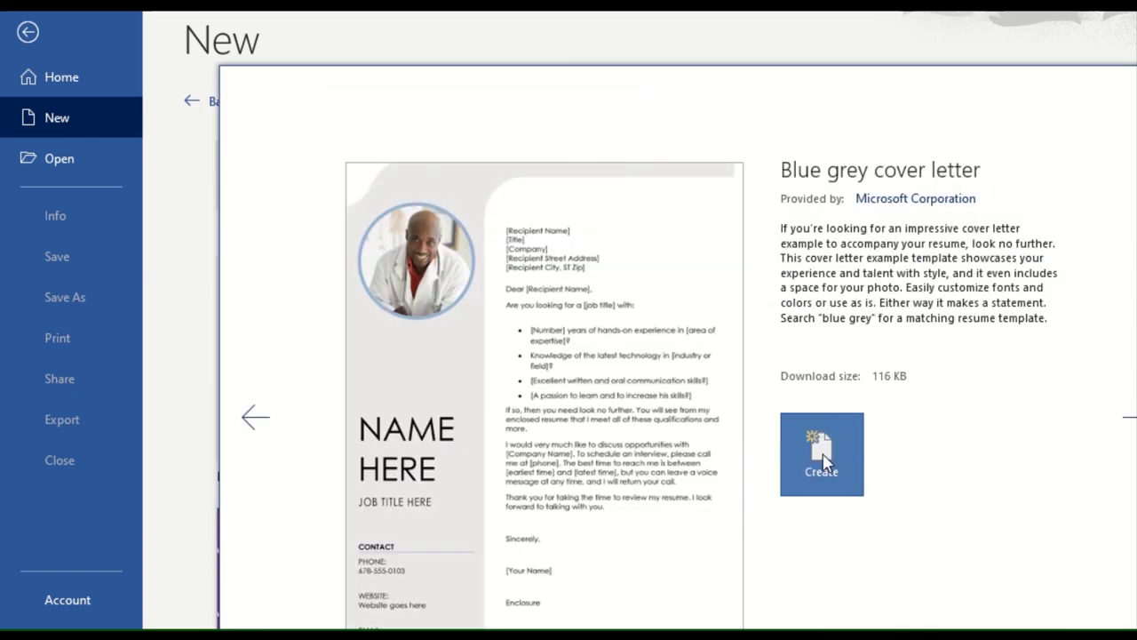
left_click(825, 461)
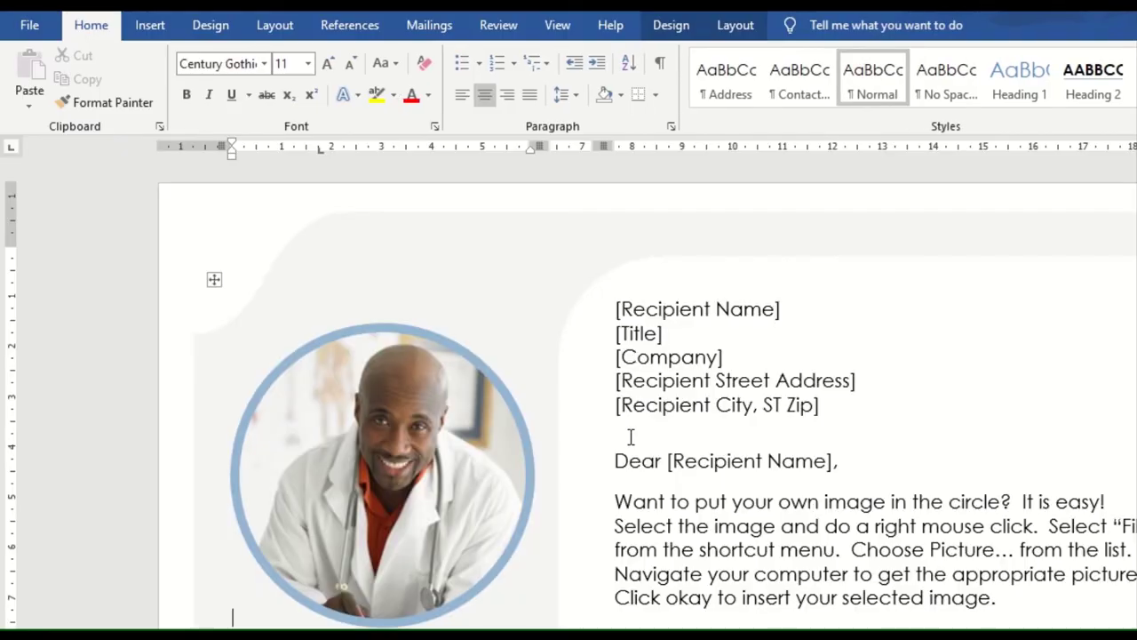
scroll(836, 431, "down", 2, "ctrl")
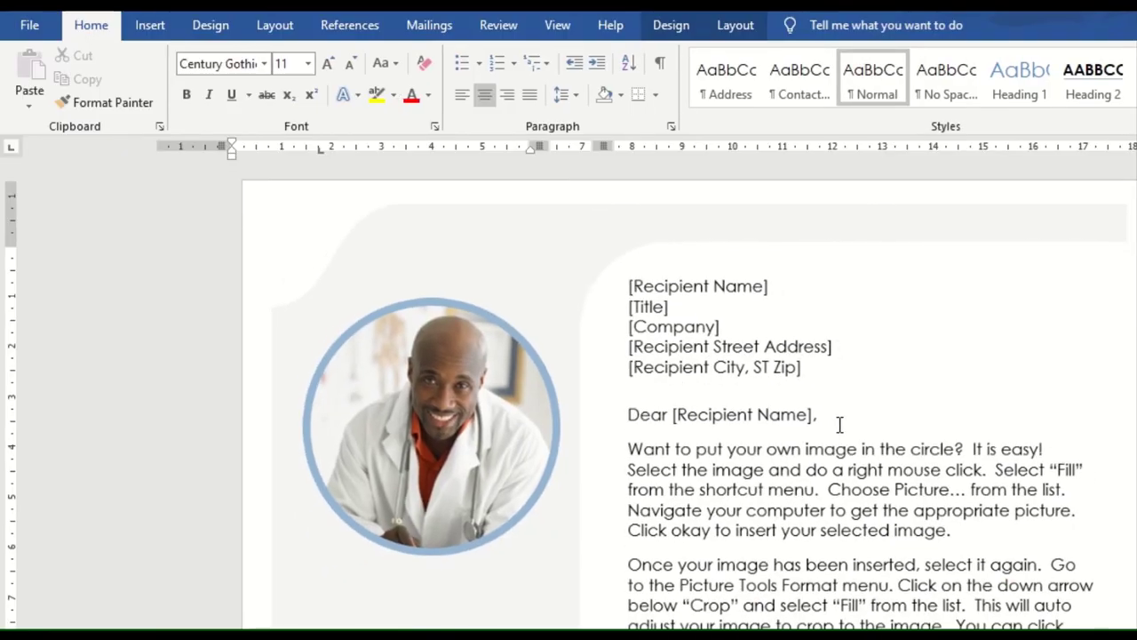
scroll(976, 471, "down", 2)
scroll(976, 471, "down", 3)
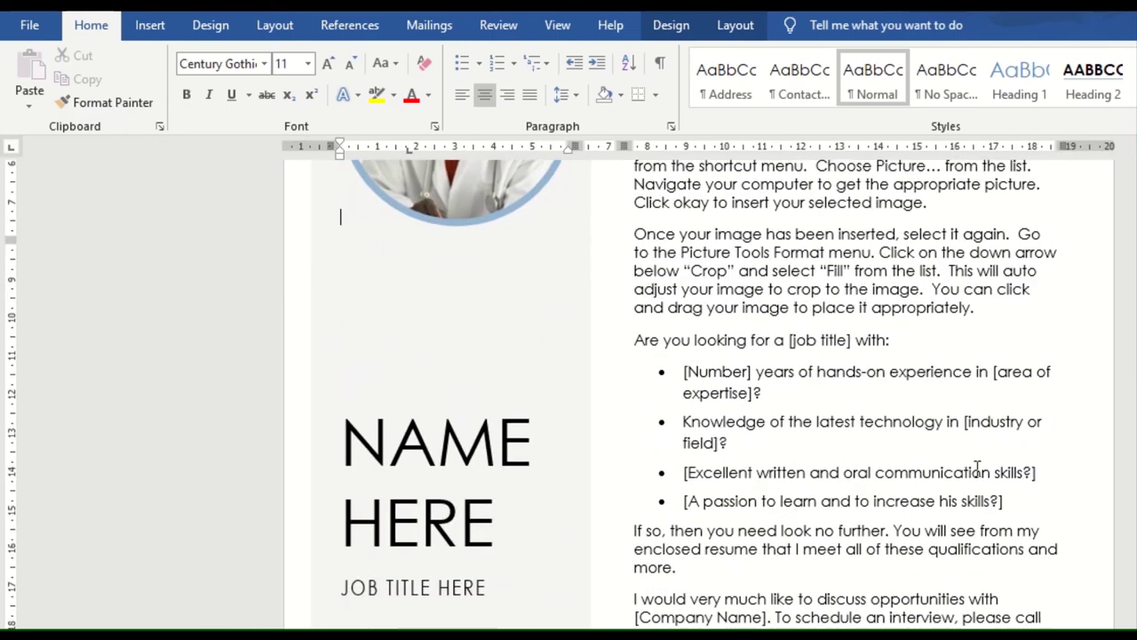
scroll(975, 471, "down", 3)
scroll(976, 465, "down", 2)
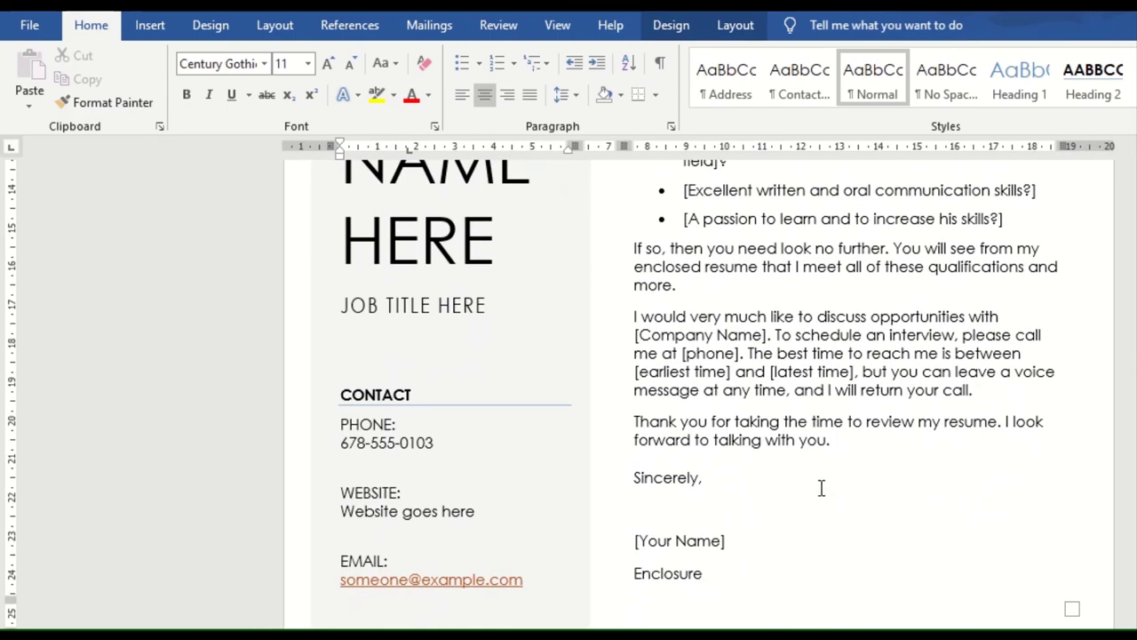
scroll(821, 488, "up", 2)
scroll(821, 488, "up", 4)
scroll(827, 482, "up", 3)
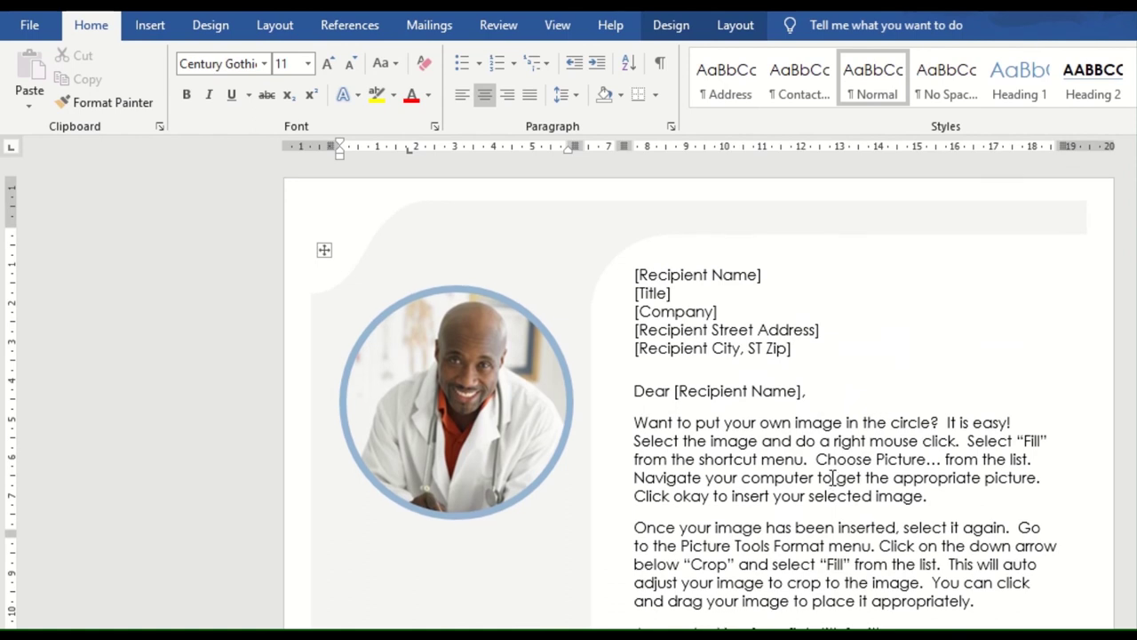
left_click(490, 385)
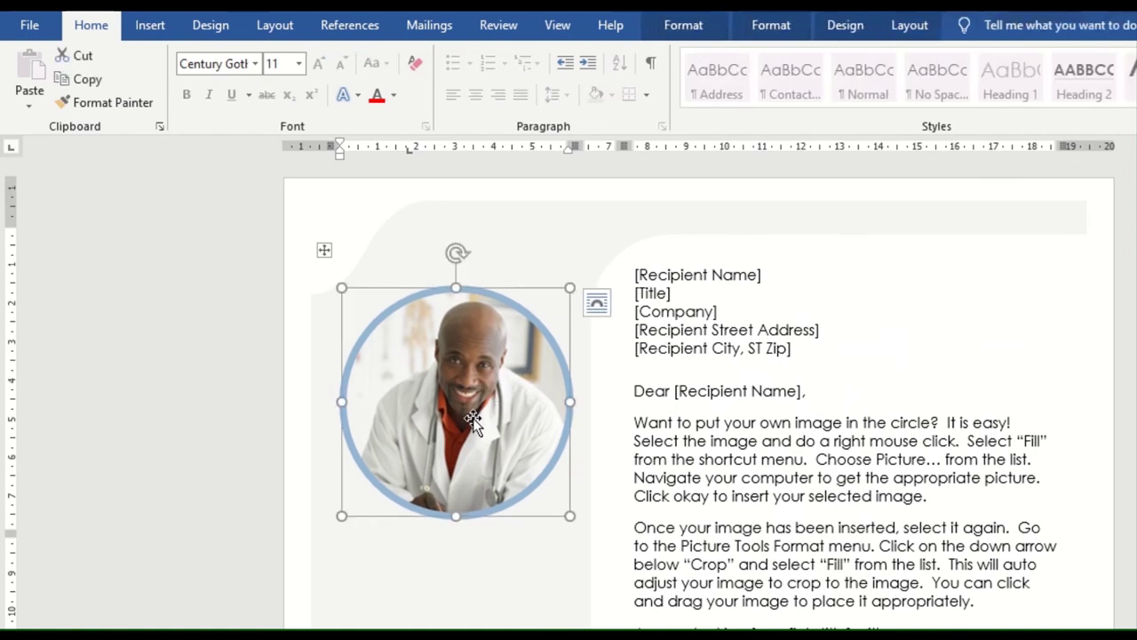
left_click(746, 29)
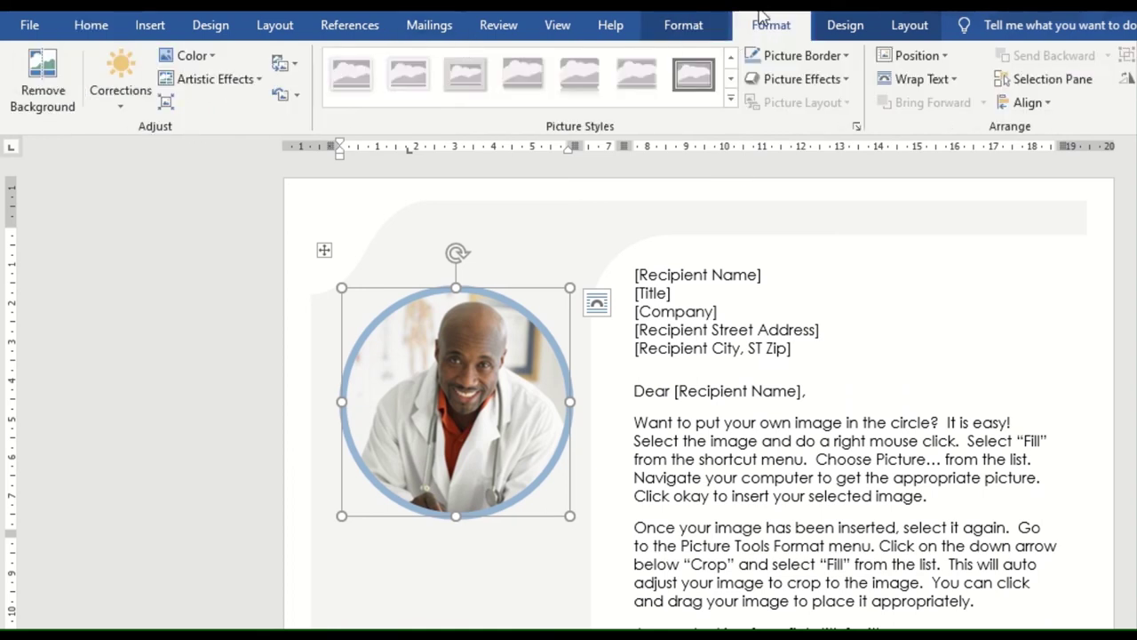
left_click(707, 27)
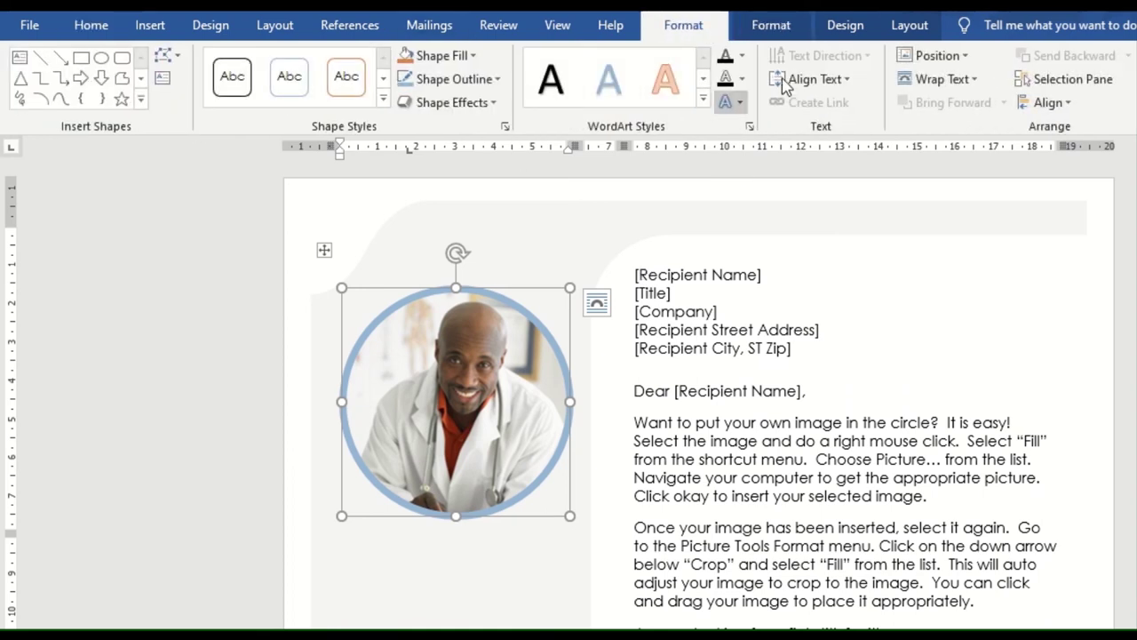
left_click(845, 25)
left_click(909, 25)
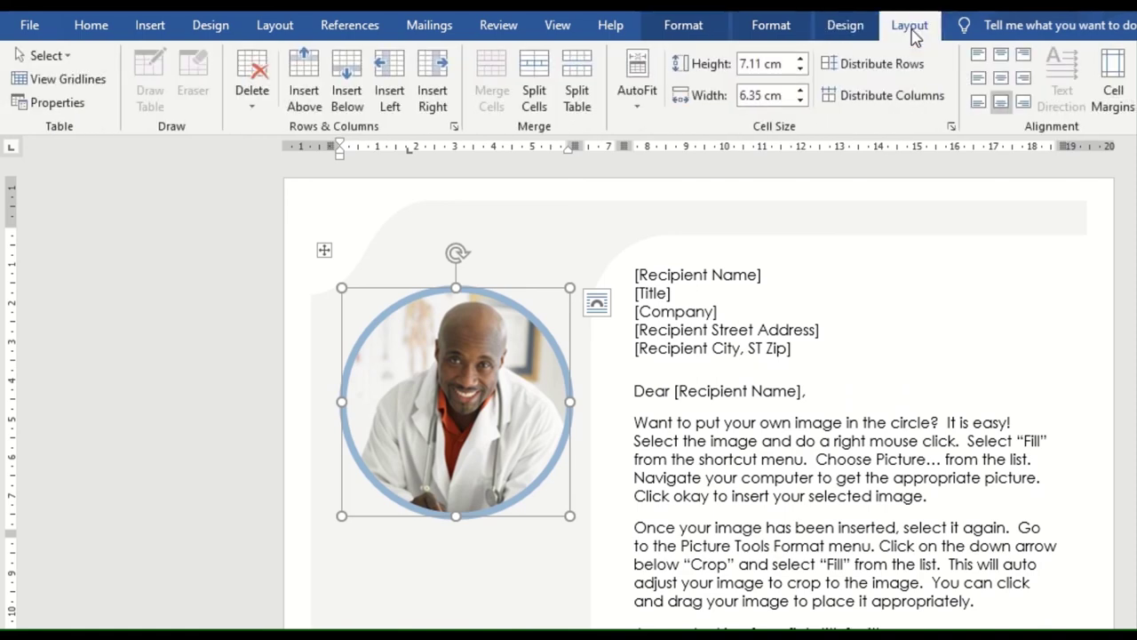
right_click(400, 406)
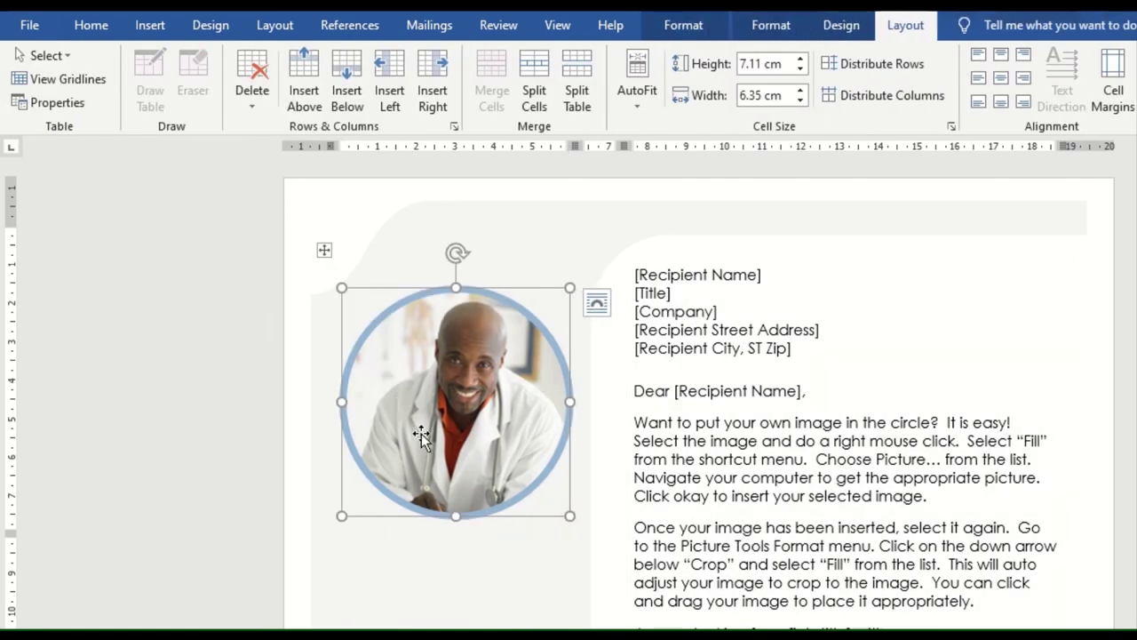
key("Delete")
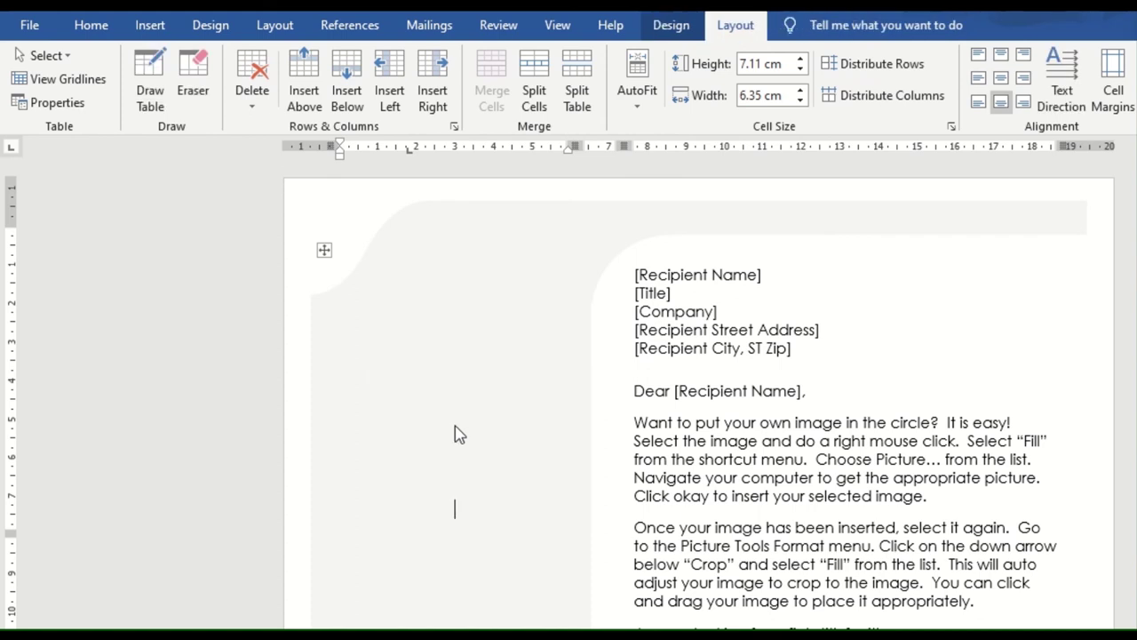
key("ctrl+z")
right_click(466, 414)
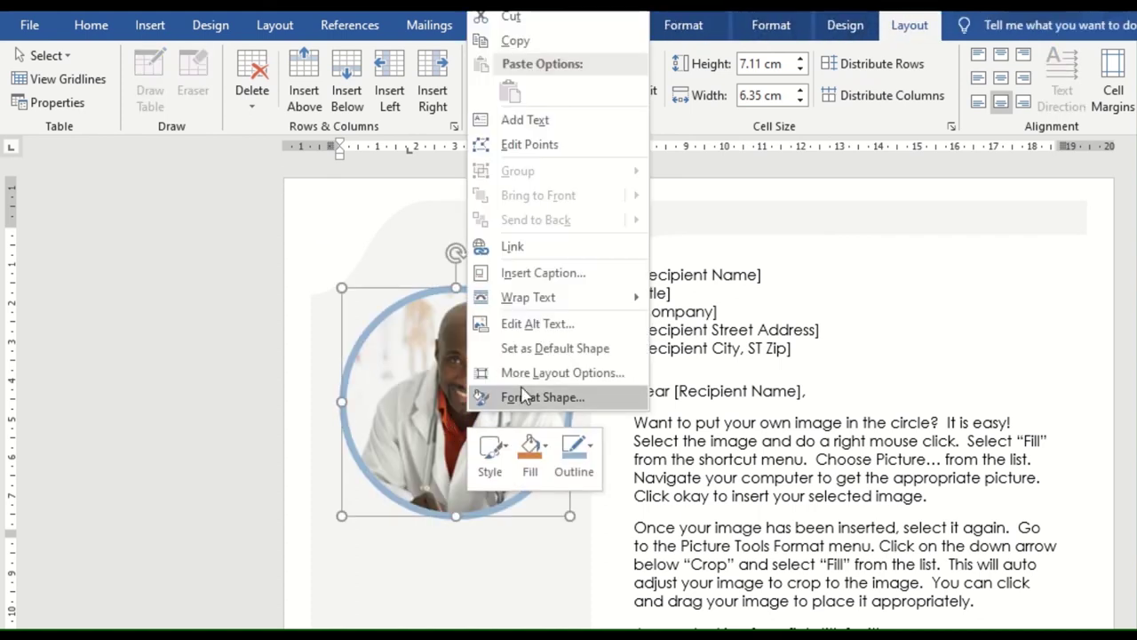
left_click(198, 316)
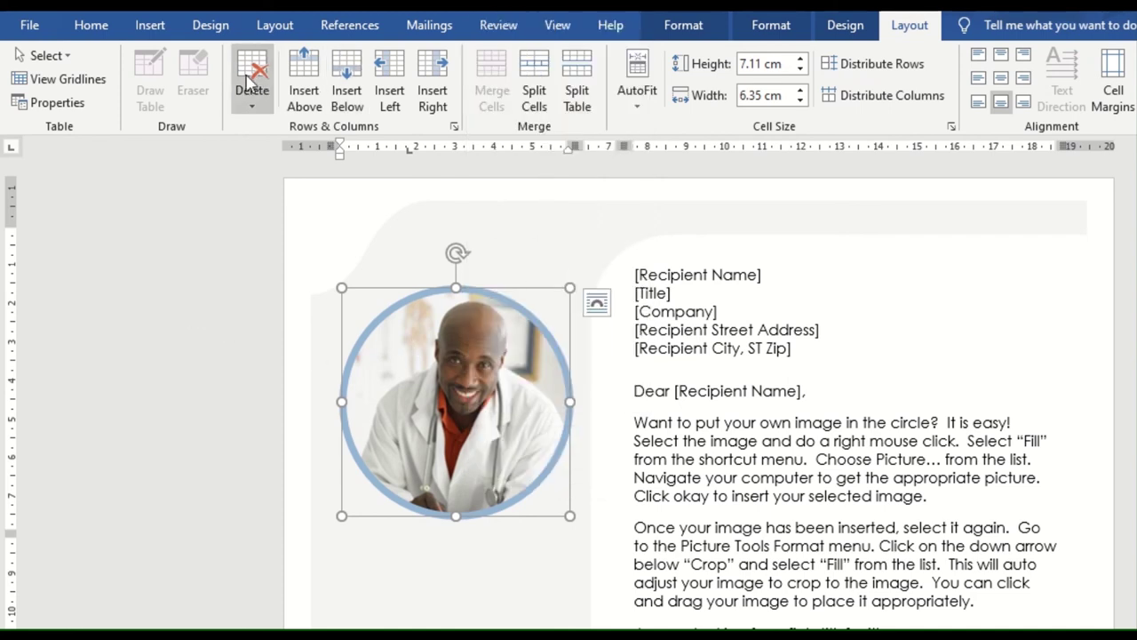
left_click(164, 29)
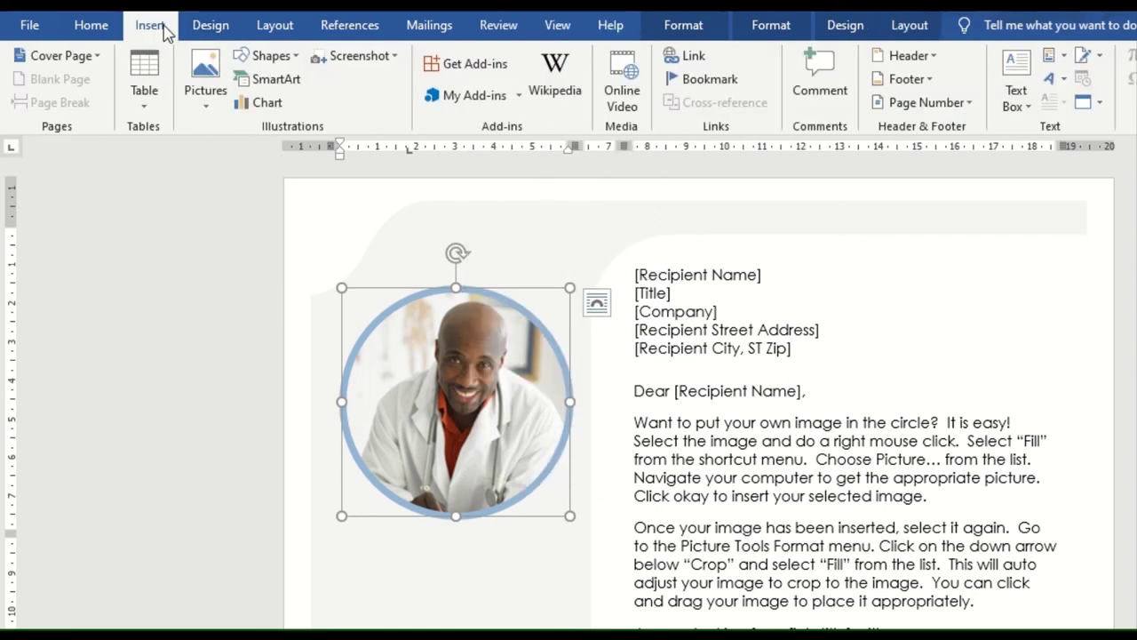
left_click(210, 108)
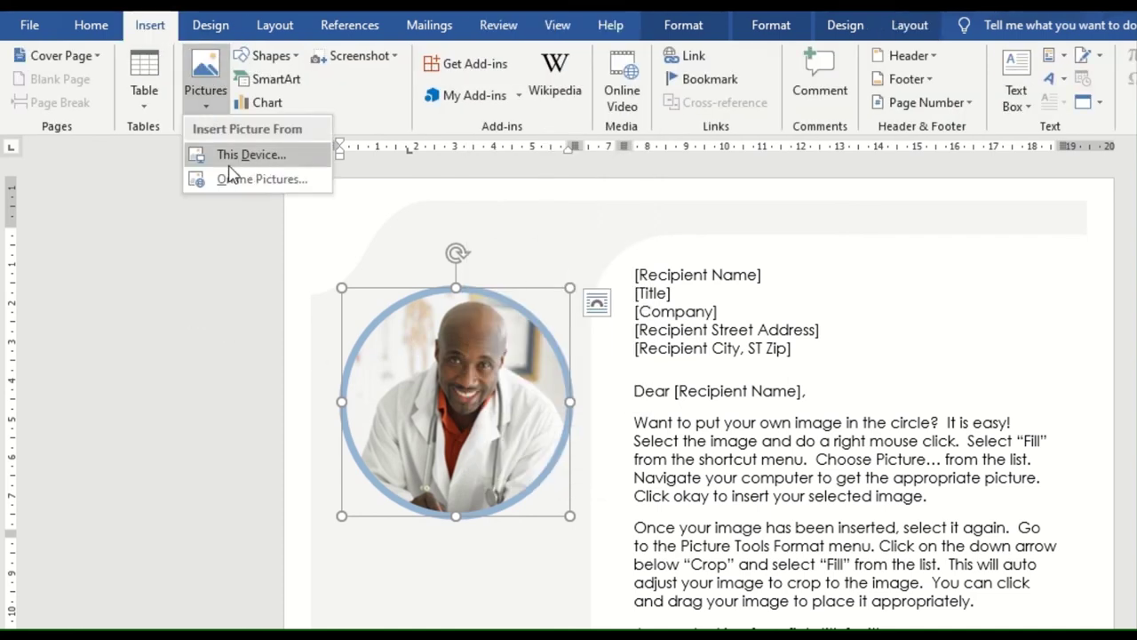
left_click(414, 430)
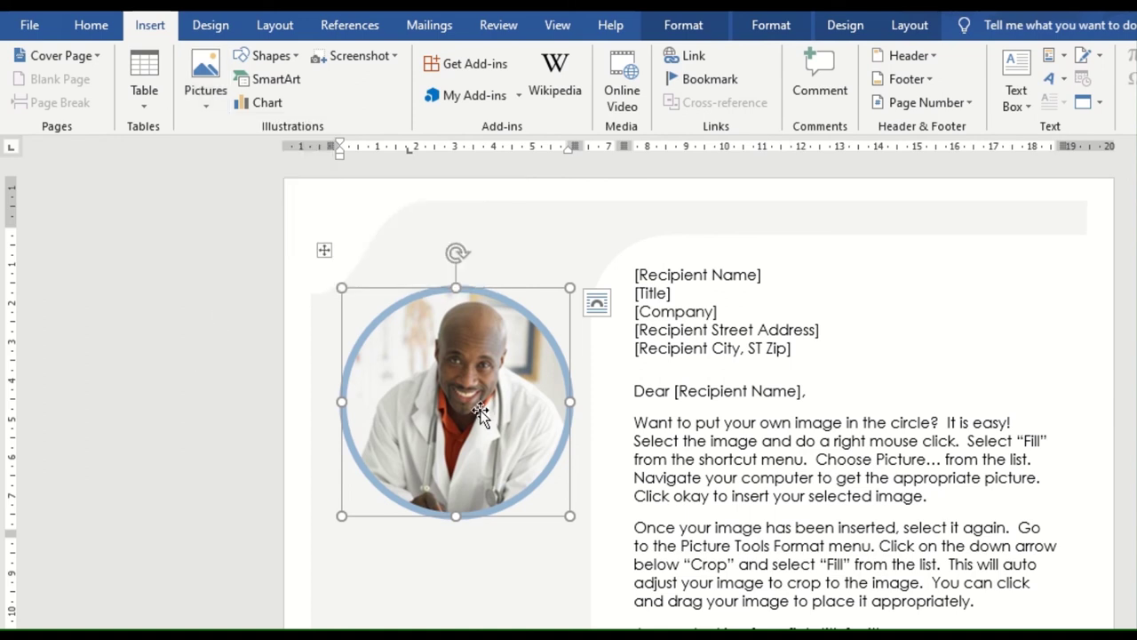
left_click(747, 275)
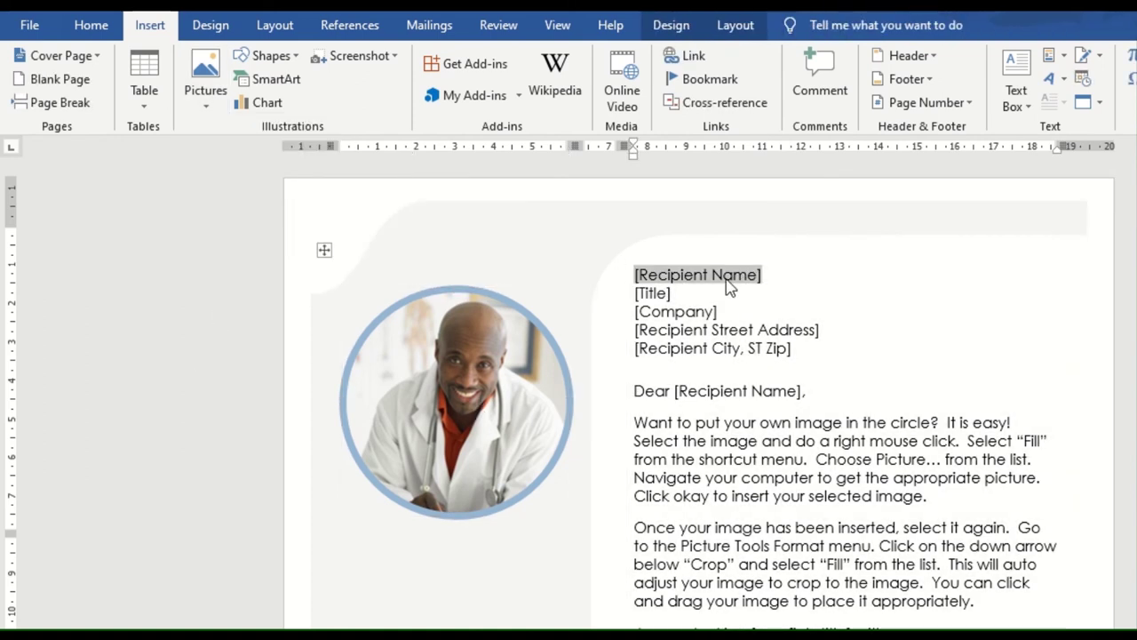
left_click(662, 295)
left_click(668, 312)
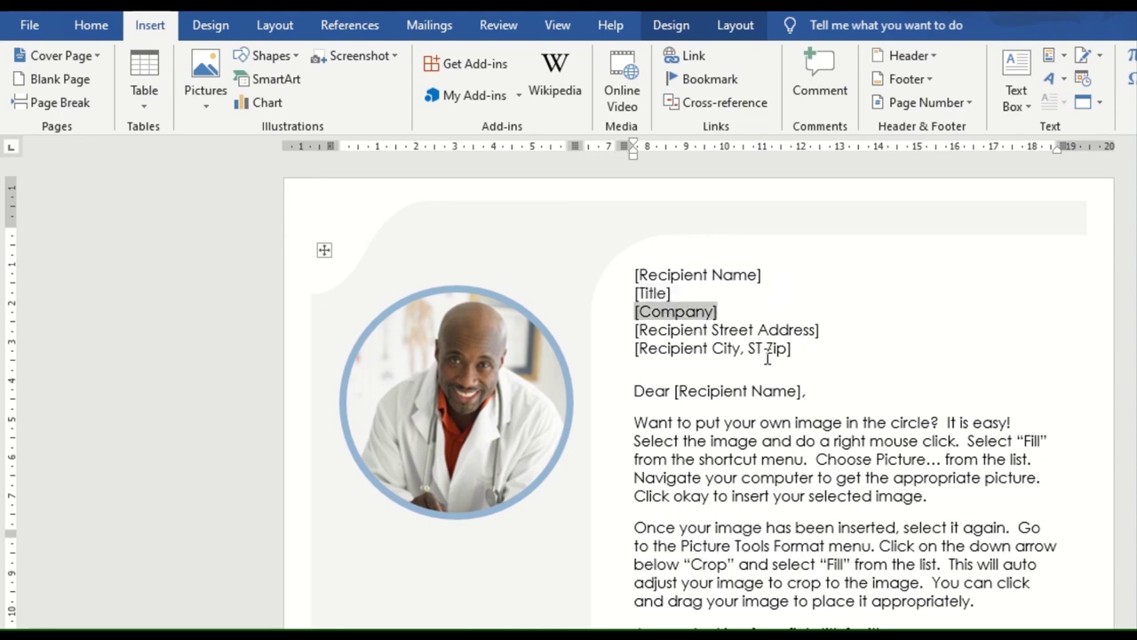
scroll(756, 356, "down", 1)
scroll(760, 373, "down", 1)
scroll(769, 391, "down", 4)
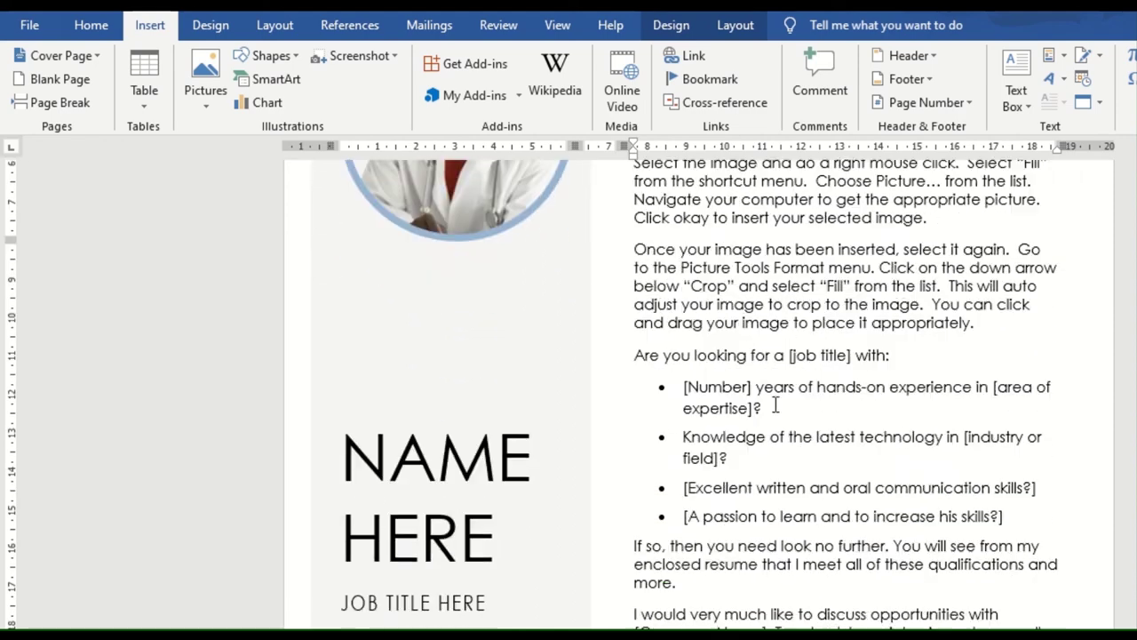
scroll(777, 407, "down", 1)
scroll(776, 407, "down", 1)
scroll(774, 399, "down", 2)
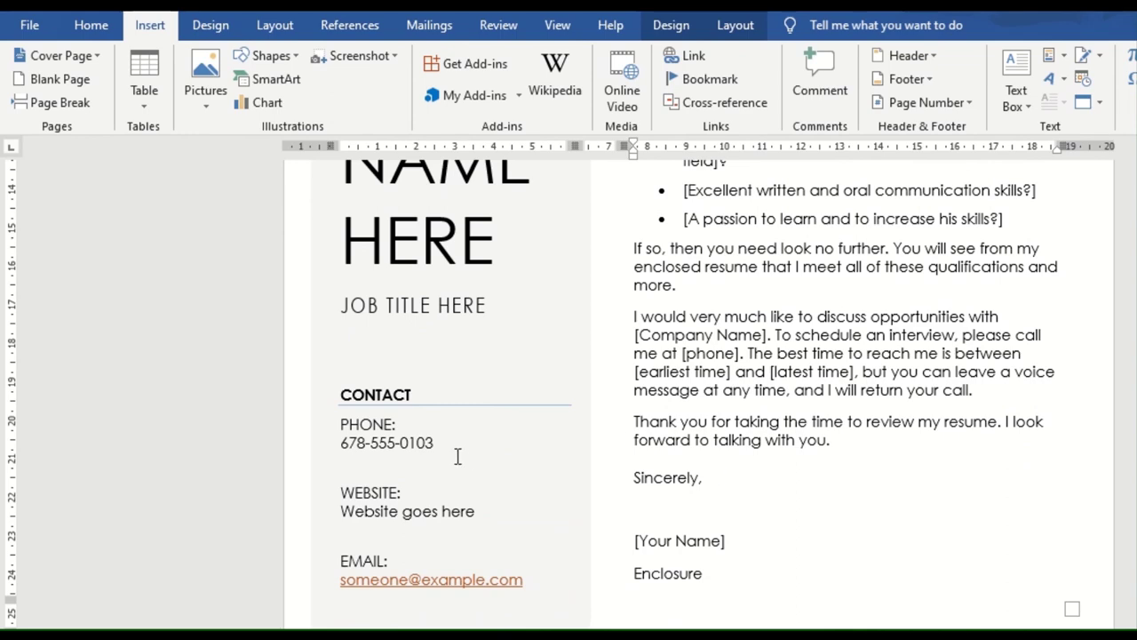
left_click(828, 414)
scroll(752, 442, "up", 3)
scroll(753, 442, "up", 2)
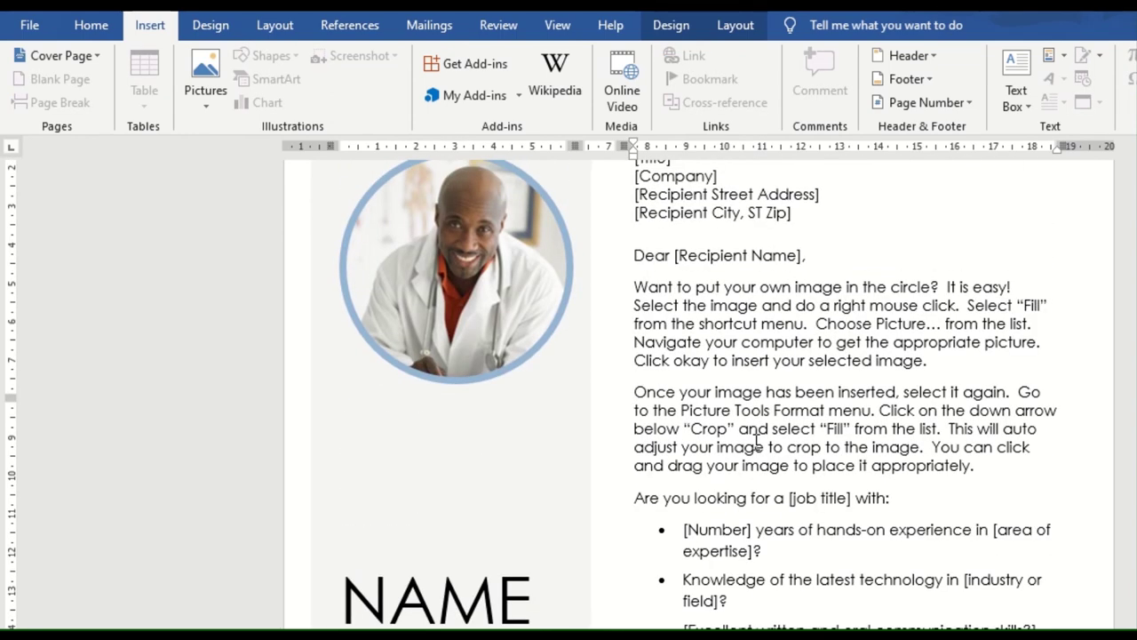
scroll(756, 442, "up", 5)
scroll(764, 426, "down", 1)
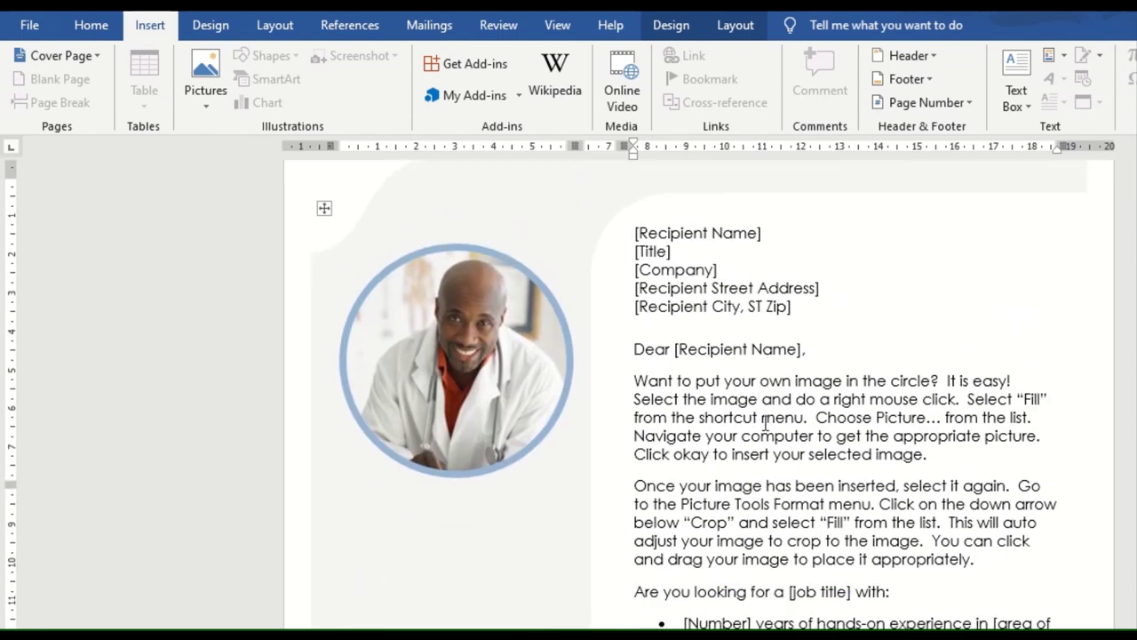
scroll(767, 426, "down", 3)
scroll(770, 424, "down", 3)
scroll(771, 433, "down", 2)
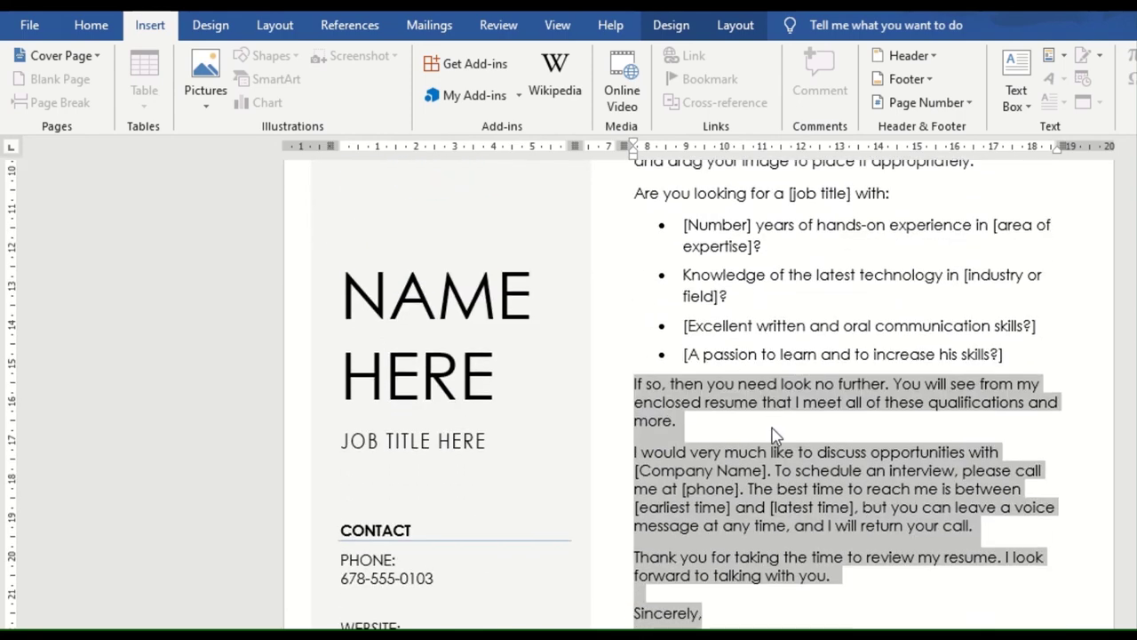